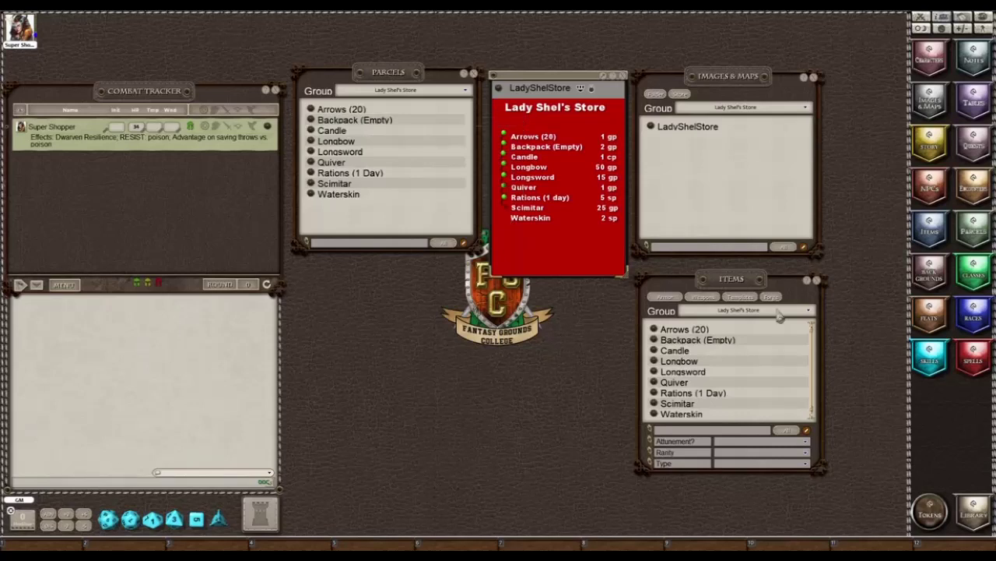
click(808, 310)
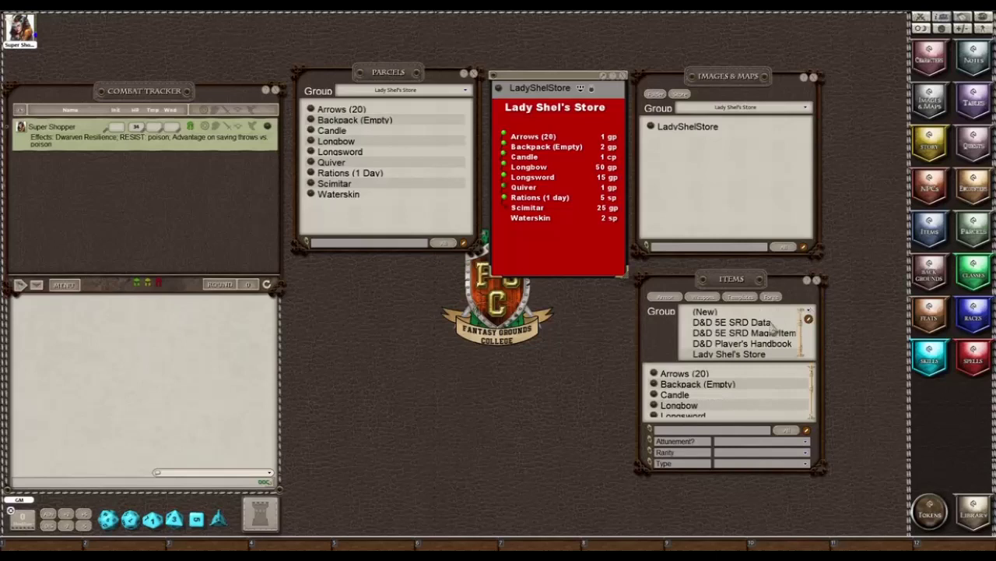
click(732, 321)
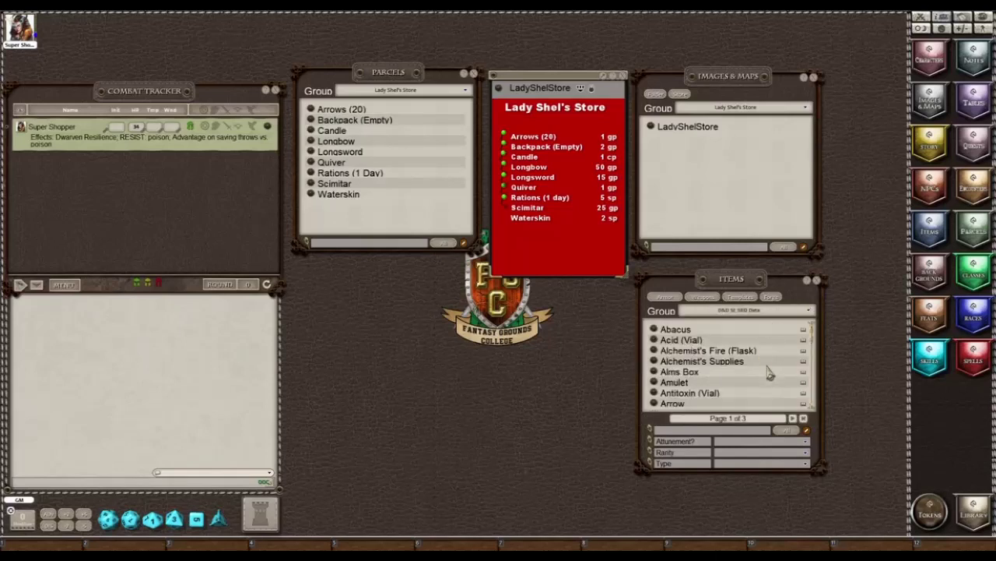
scroll(769, 373, down, 3)
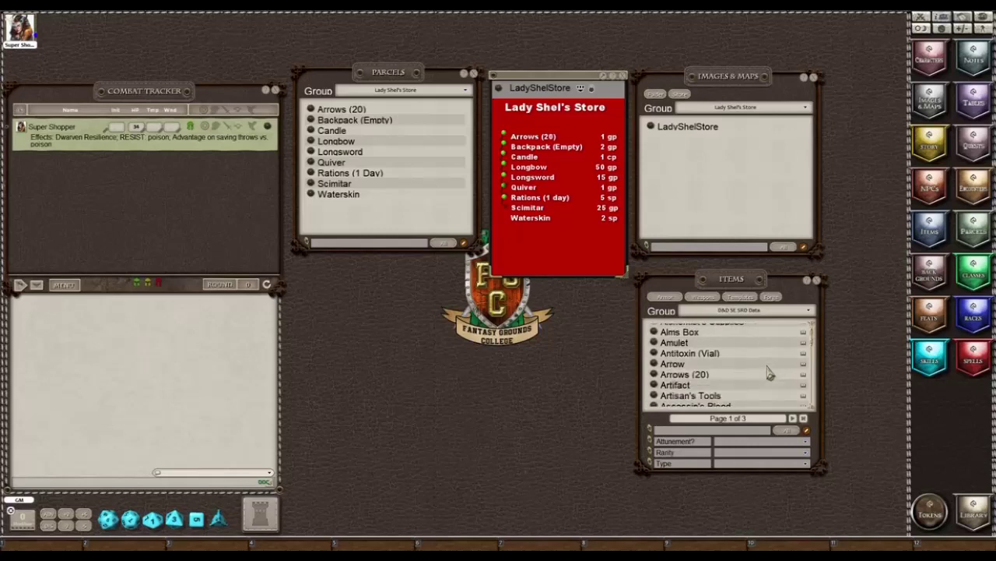
scroll(770, 374, down, 3)
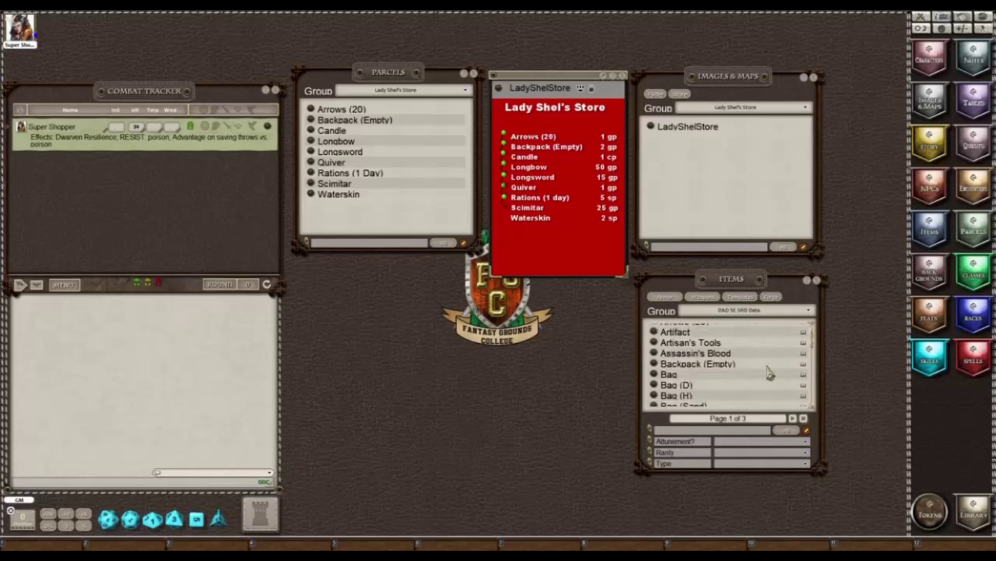
scroll(769, 373, down, 3)
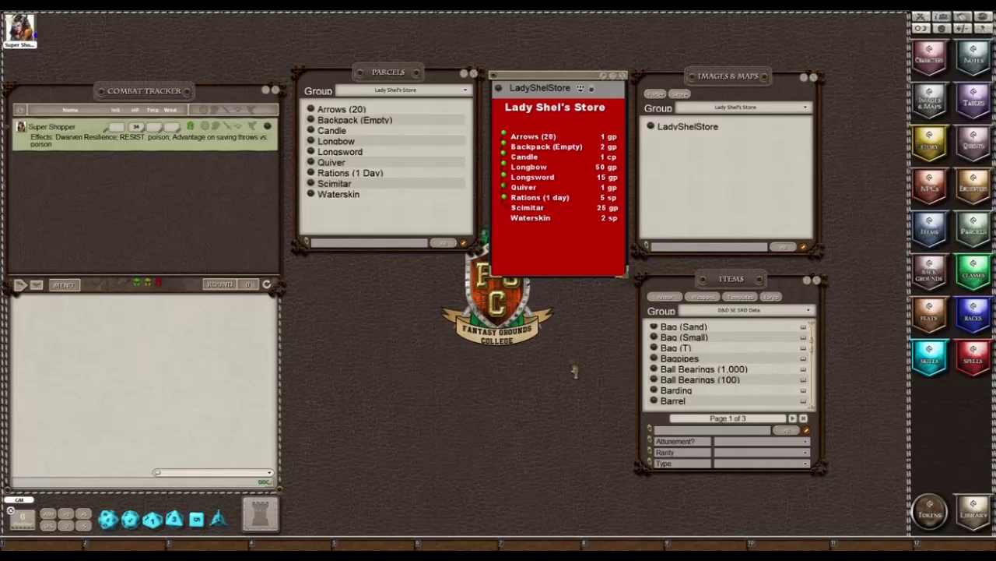
scroll(685, 369, up, 8)
scroll(724, 354, down, 5)
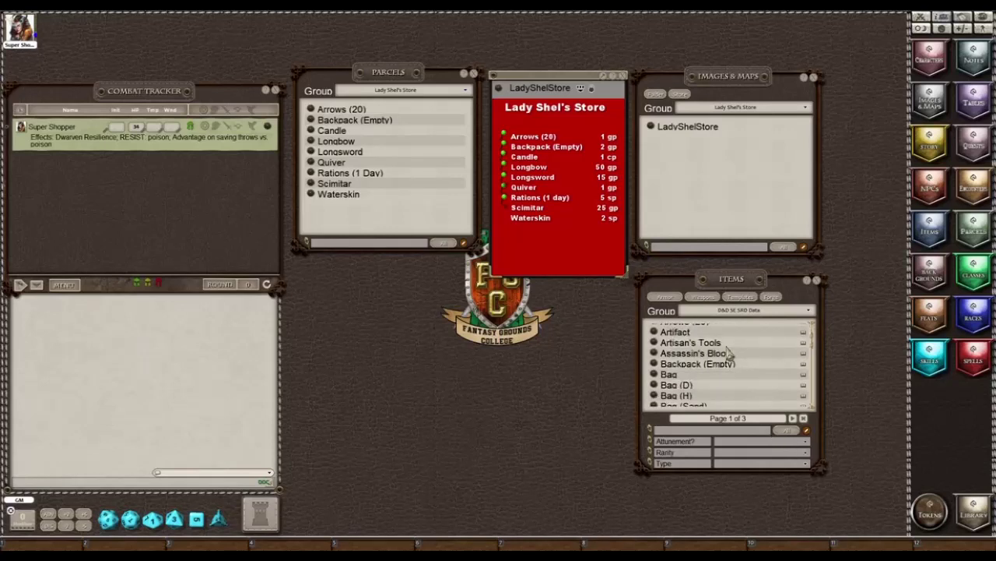
scroll(728, 353, down, 1)
scroll(727, 352, down, 2)
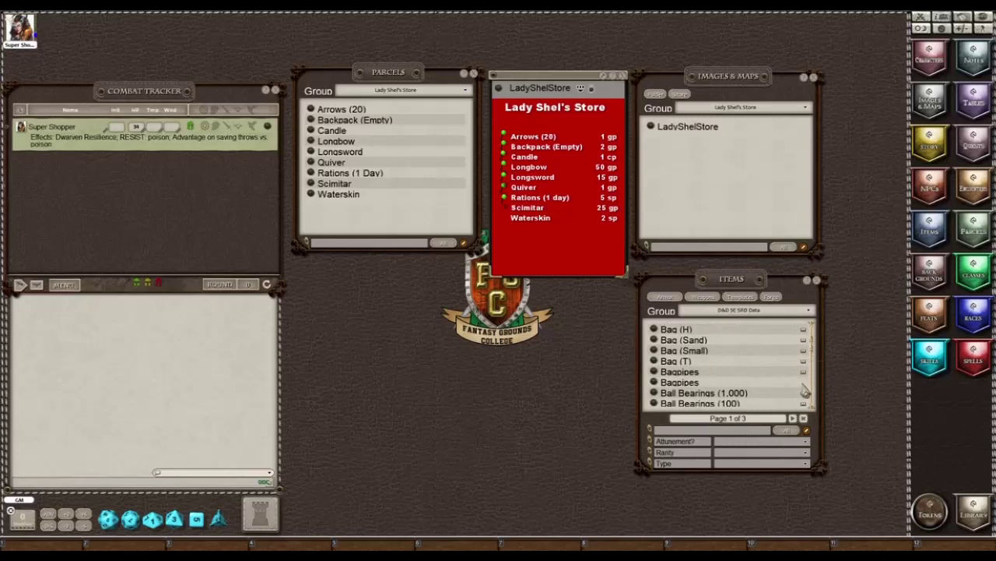
click(794, 310)
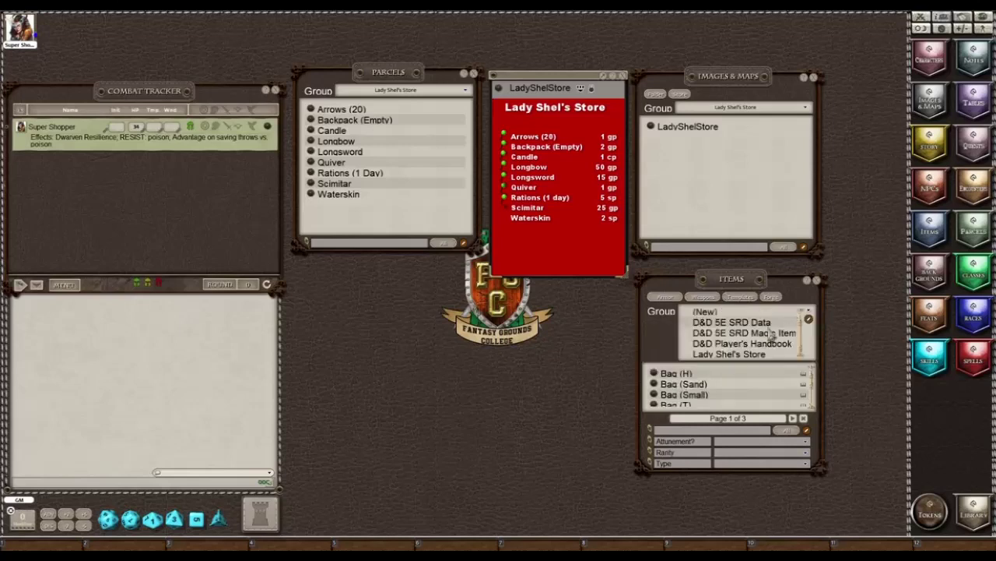
scroll(751, 389, down, 3)
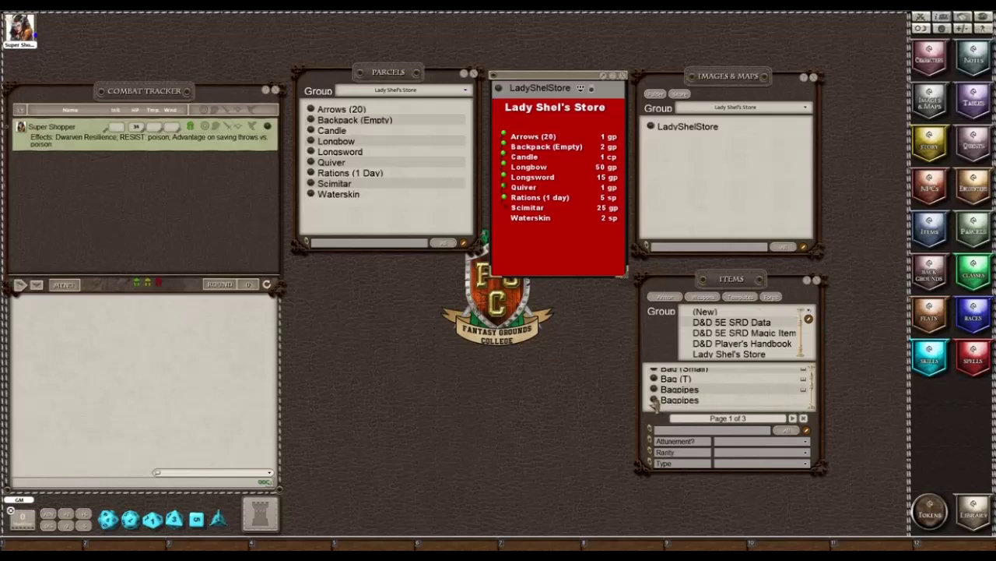
click(715, 355)
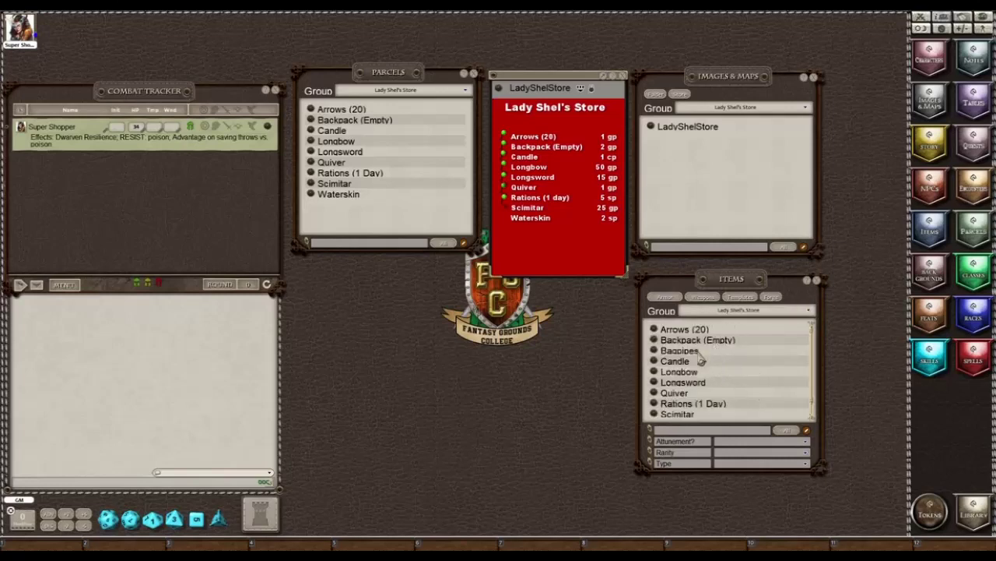
click(806, 432)
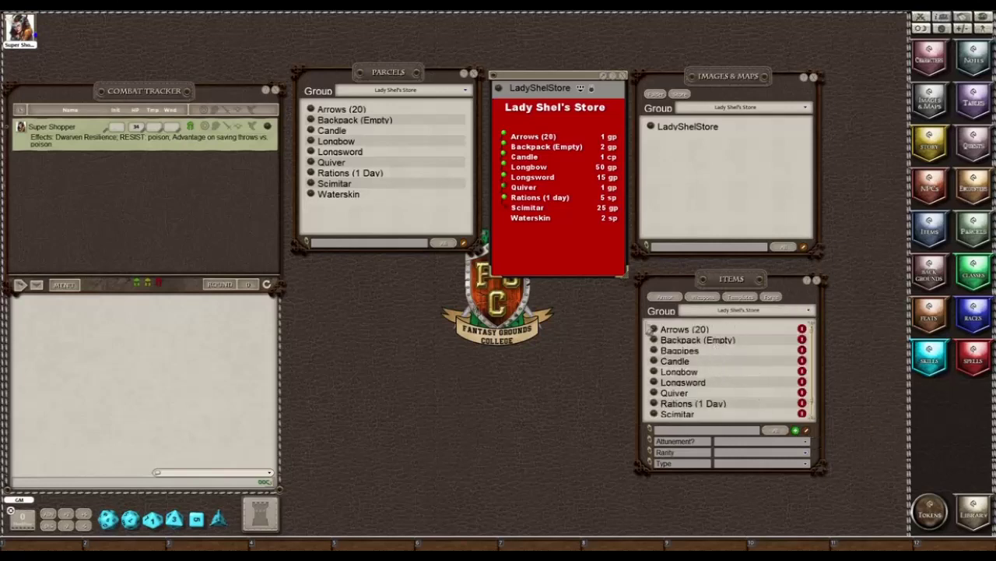
click(803, 351)
click(807, 433)
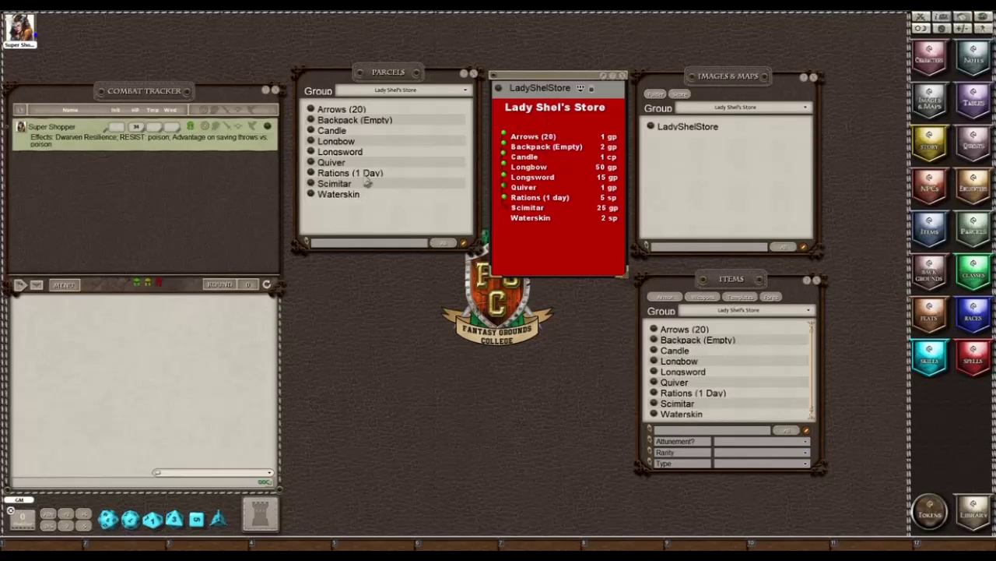
click(463, 243)
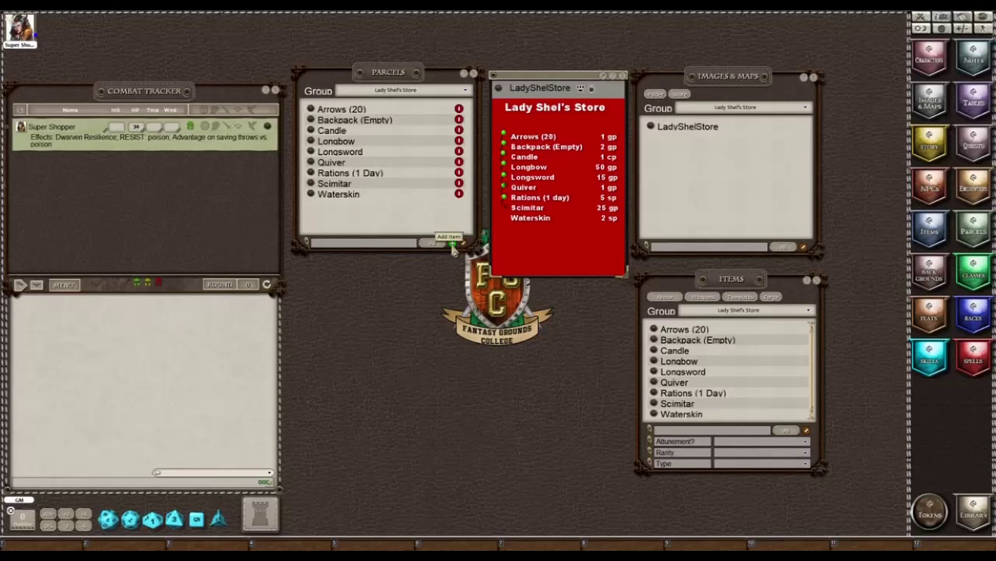
click(453, 249)
drag(522, 327, 436, 440)
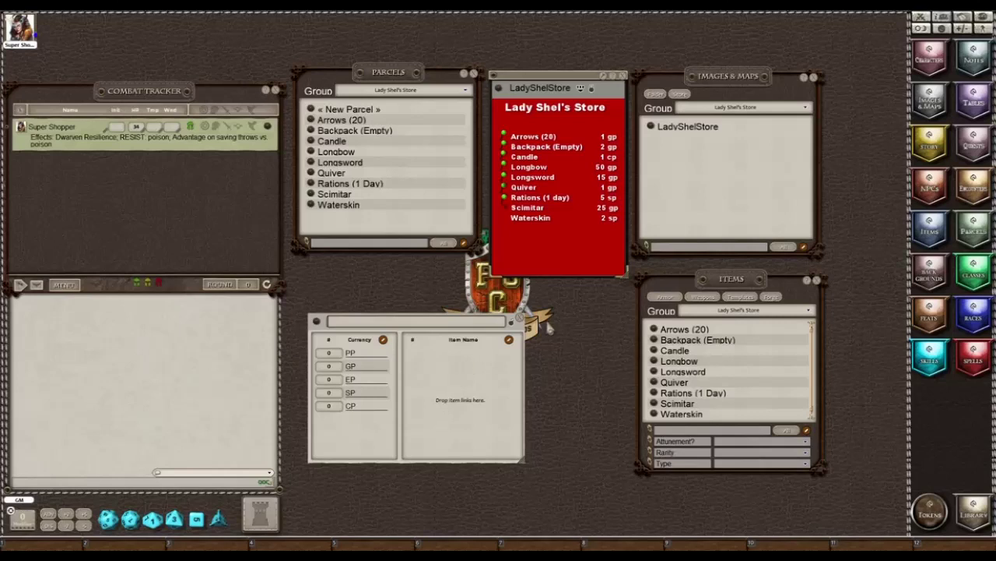
click(517, 320)
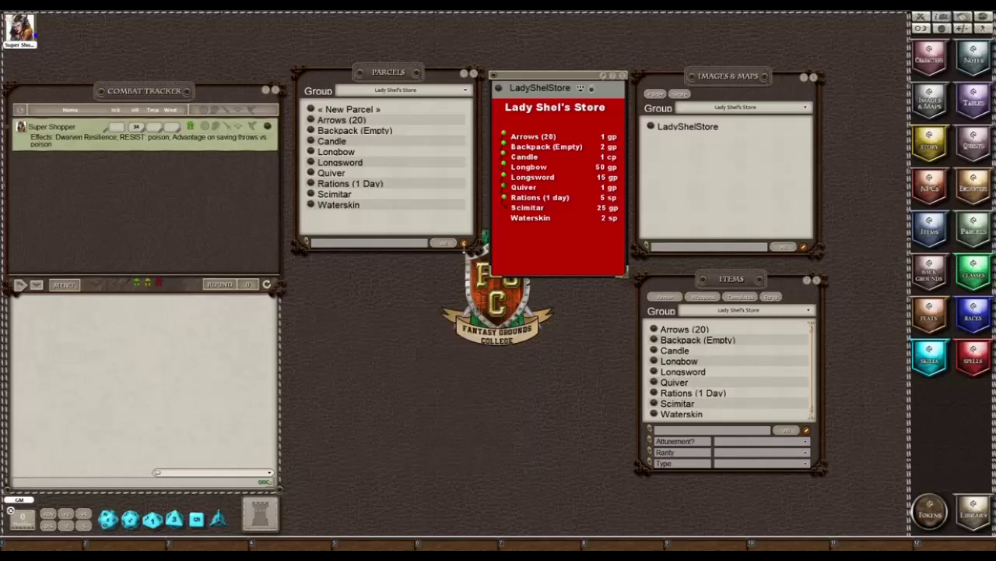
click(465, 243)
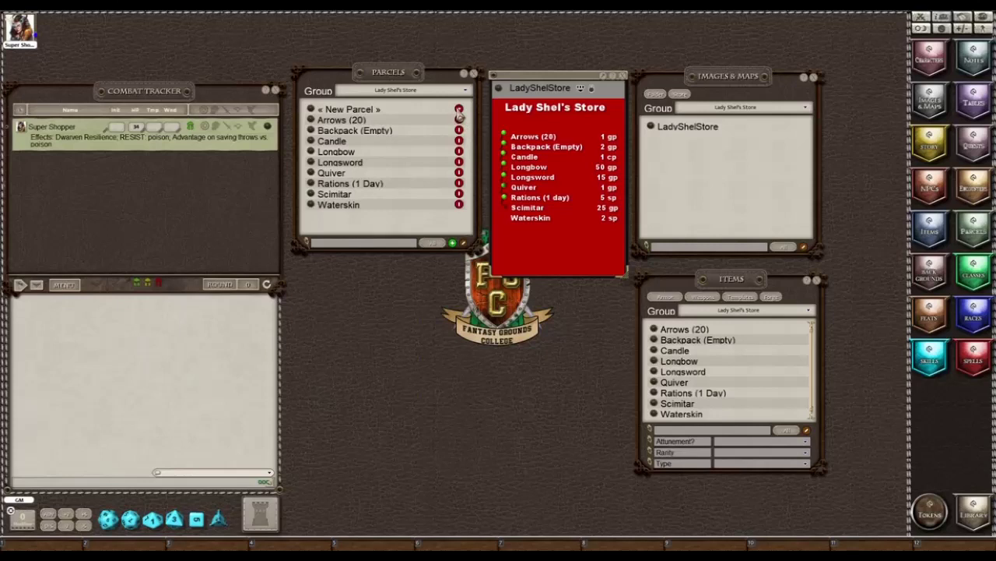
click(460, 110)
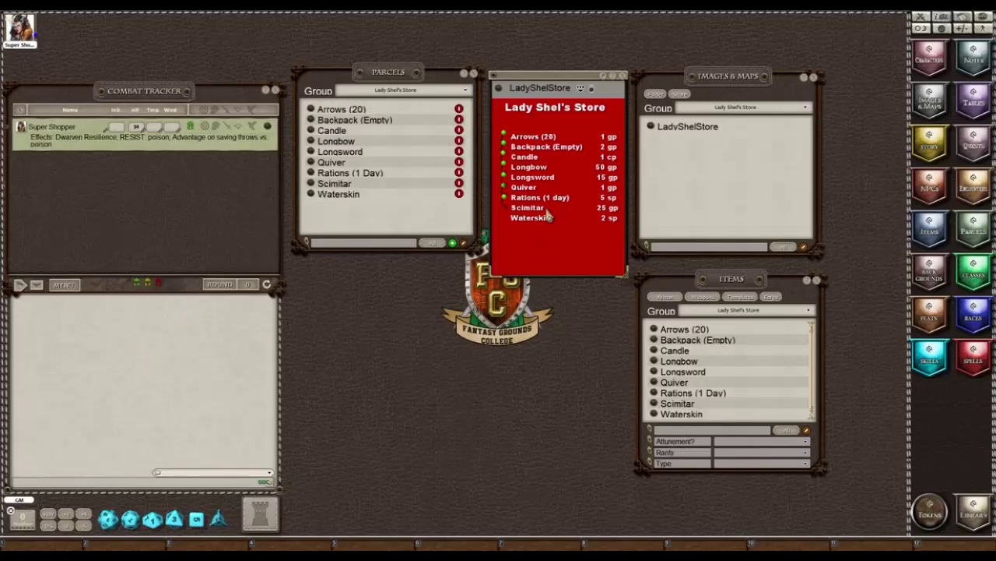
click(465, 243)
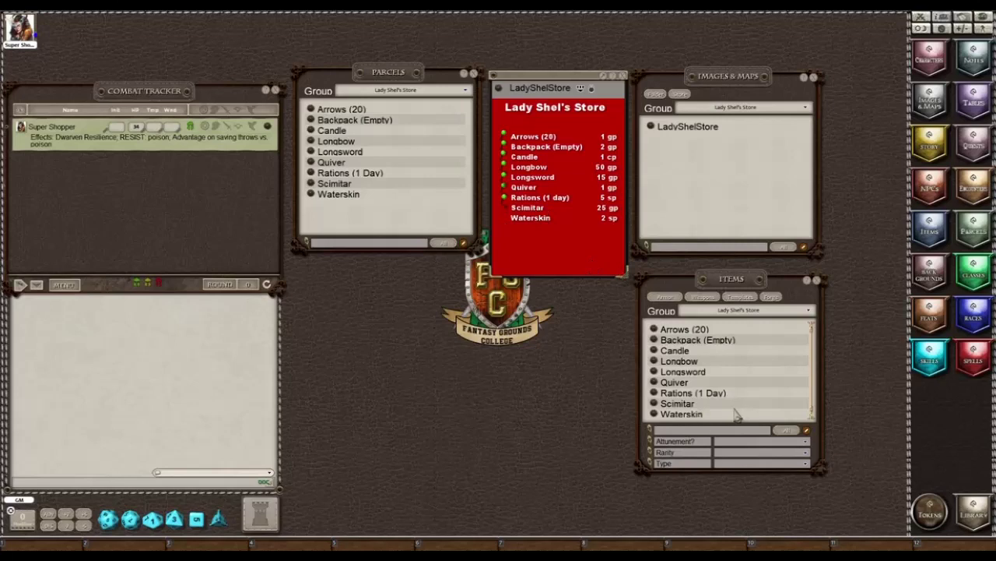
Preview the store's Scimitar, Waterskin and Rations (1 Day) items, closing each window afterwards
click(311, 183)
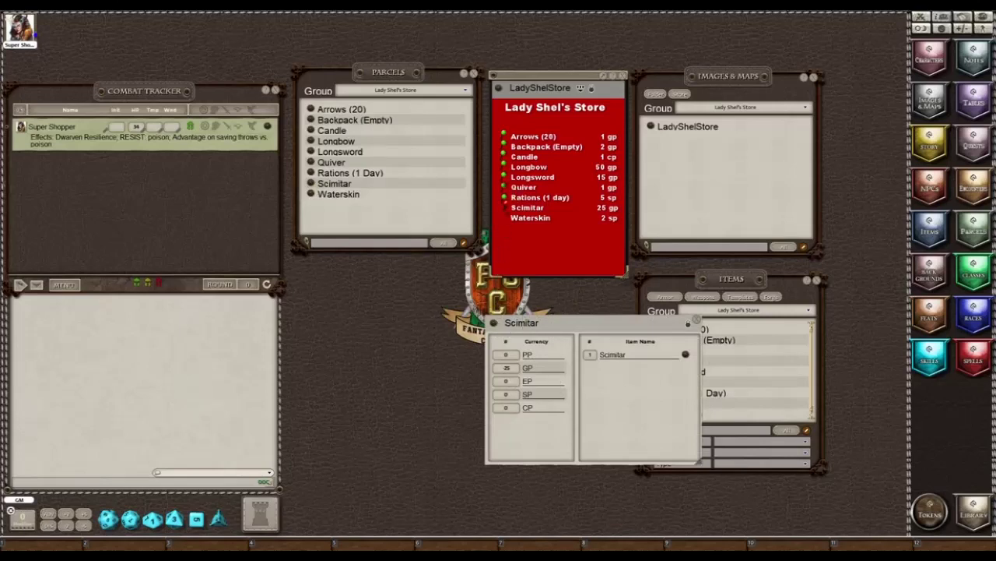
click(694, 320)
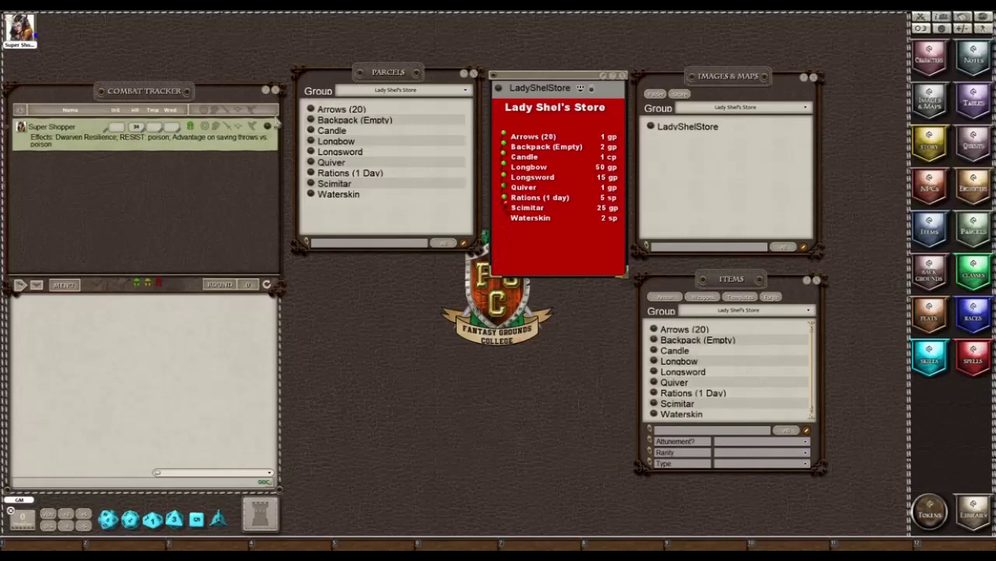
click(312, 194)
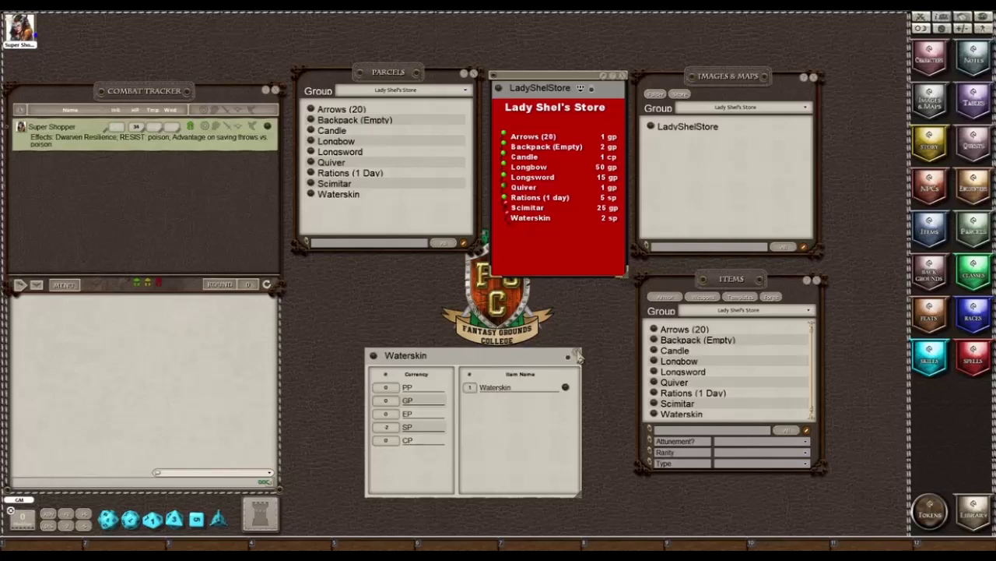
click(578, 354)
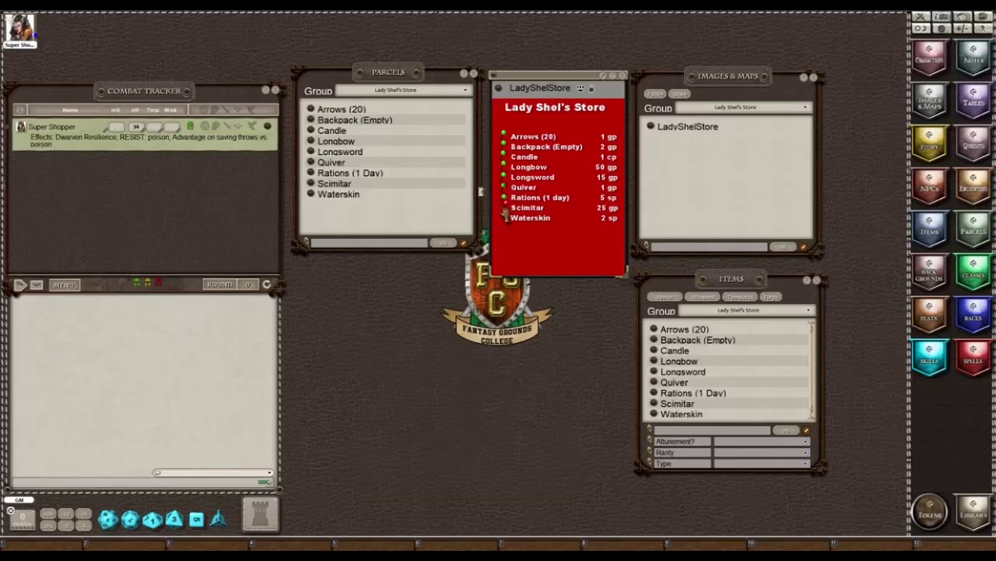
click(504, 197)
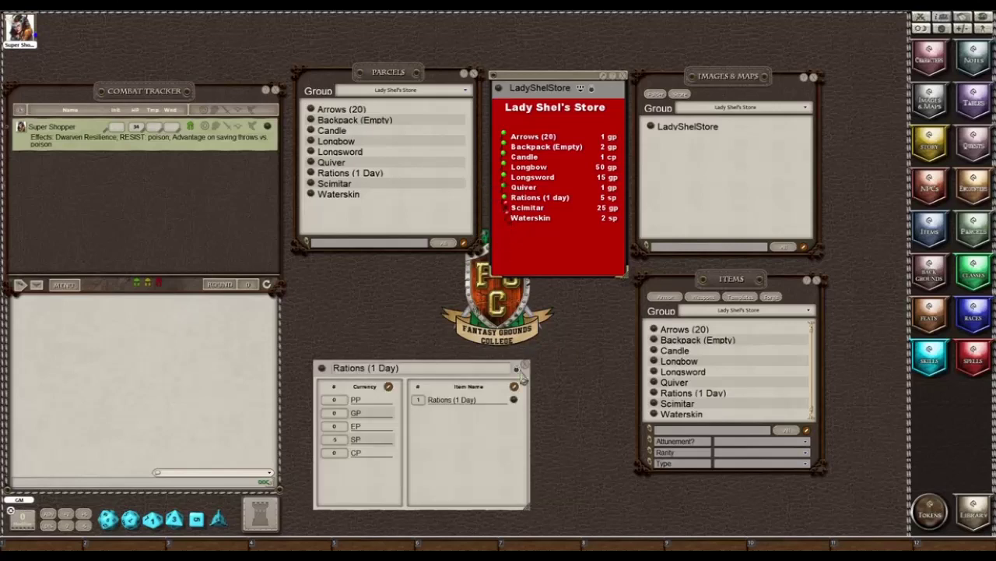
click(526, 365)
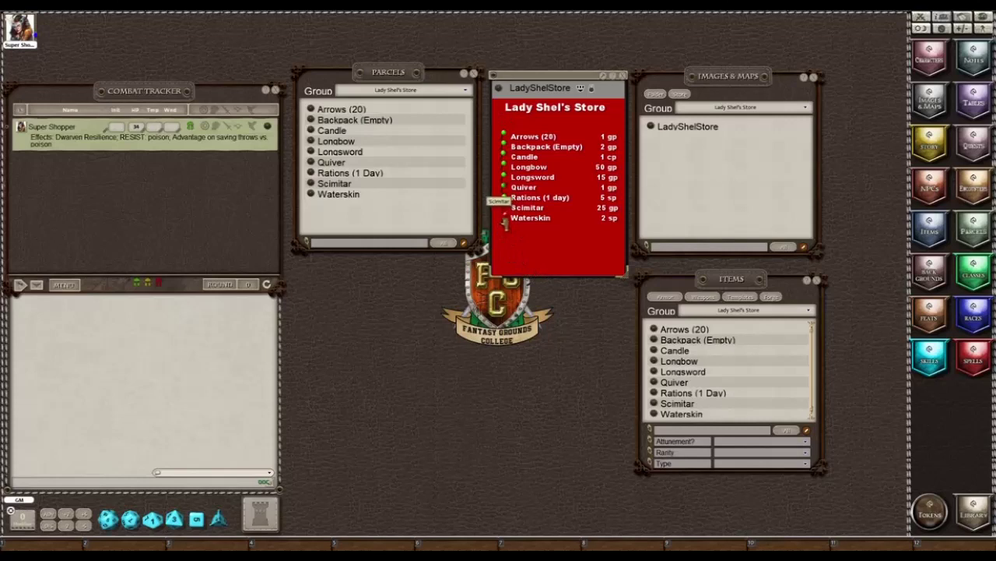
Share the Lady Shel's Store sheet with the players
drag(505, 222, 502, 249)
right_click(577, 119)
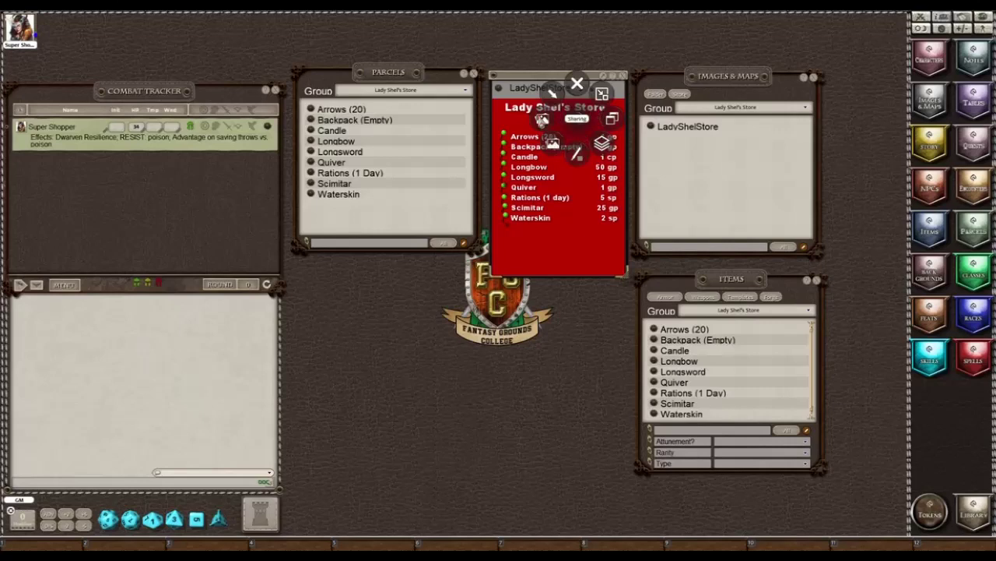
right_click(541, 118)
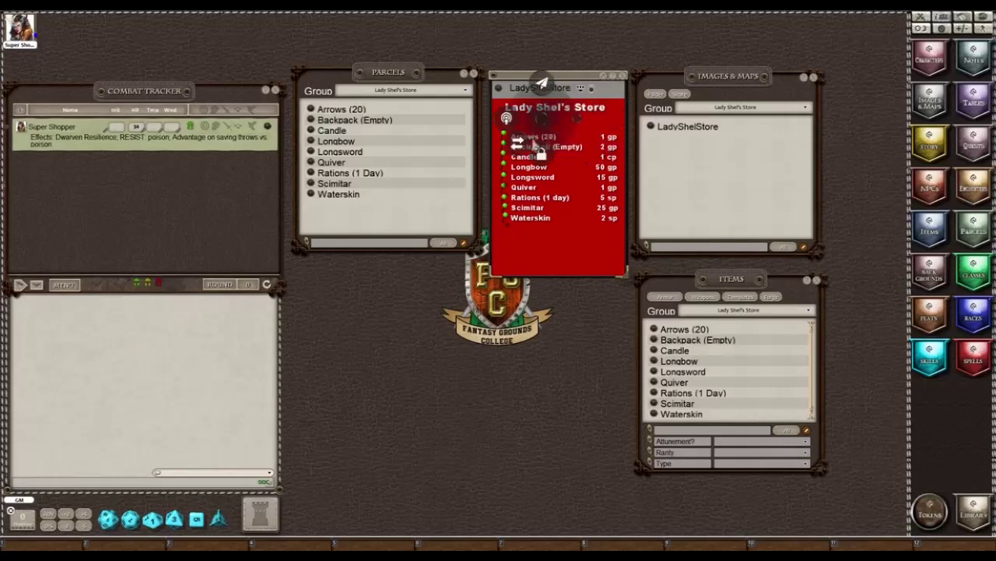
click(506, 118)
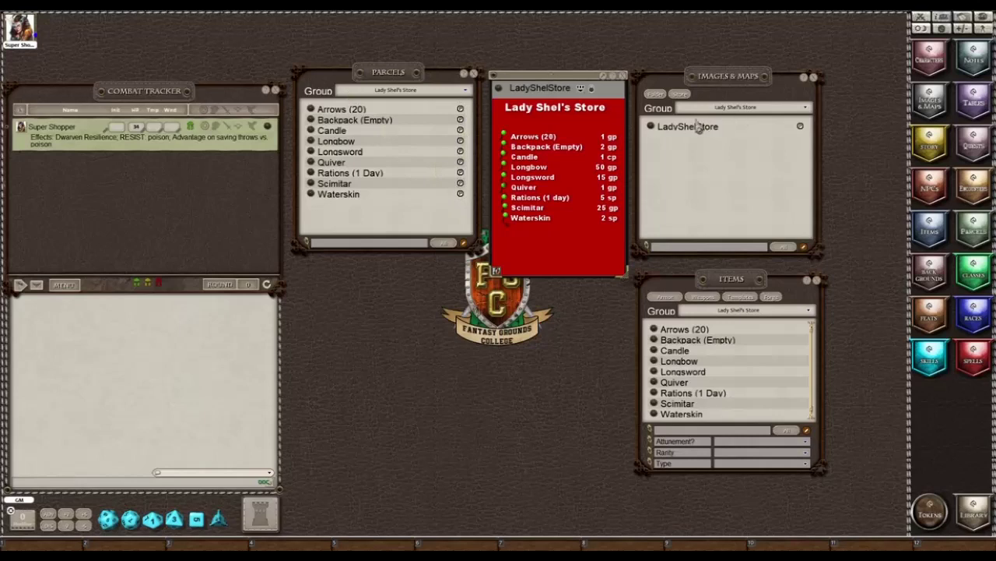
Close the Items, Images & Maps and Parcels lists
click(815, 280)
click(813, 78)
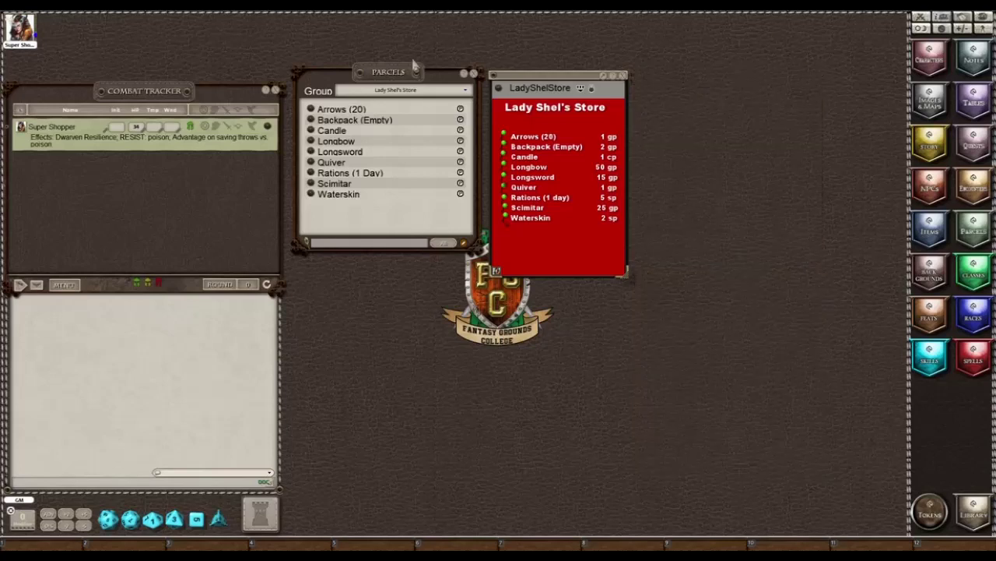
click(473, 72)
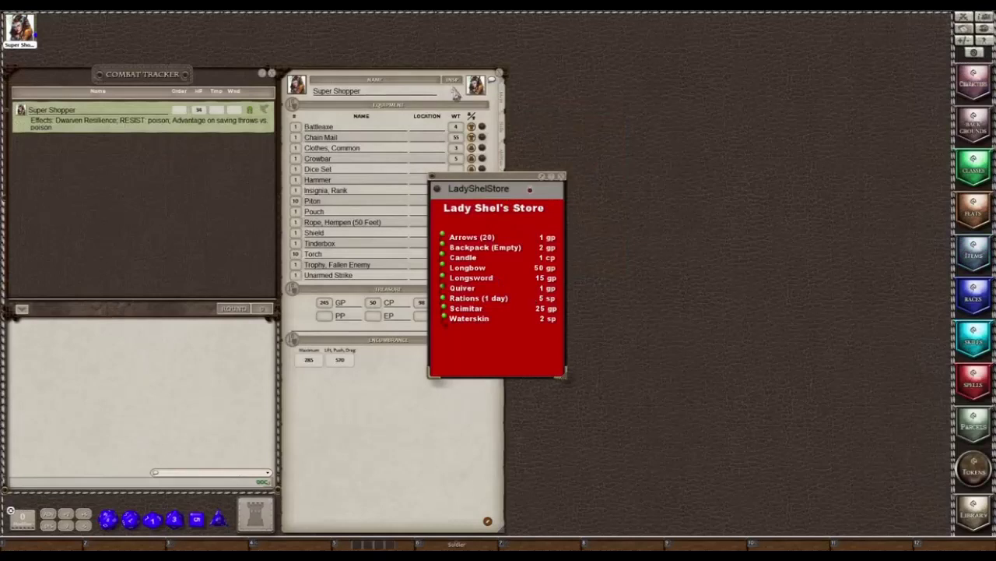
Place the store sheet beside Super Shopper's character sheet and show the sheet's main page
drag(451, 180, 539, 83)
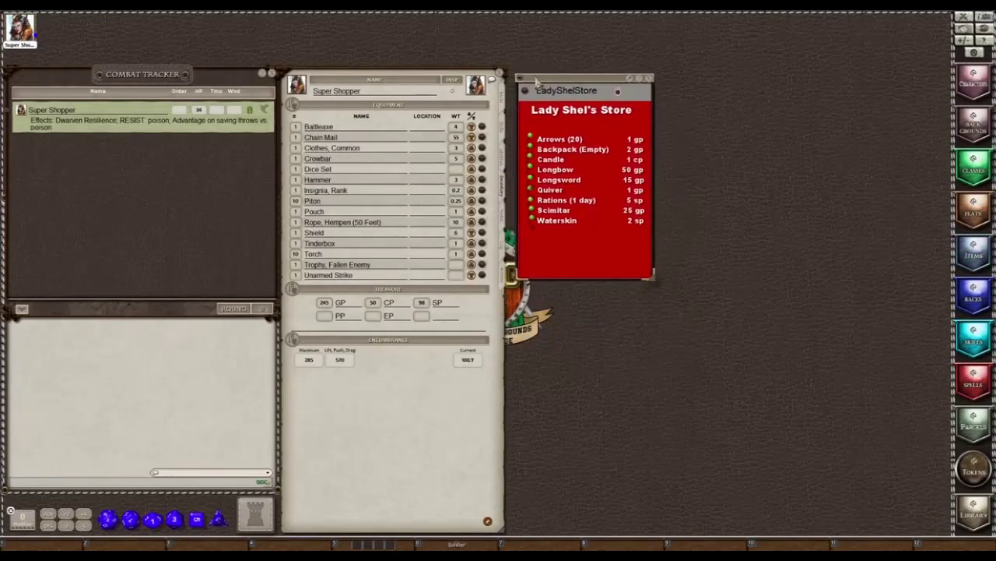
click(499, 94)
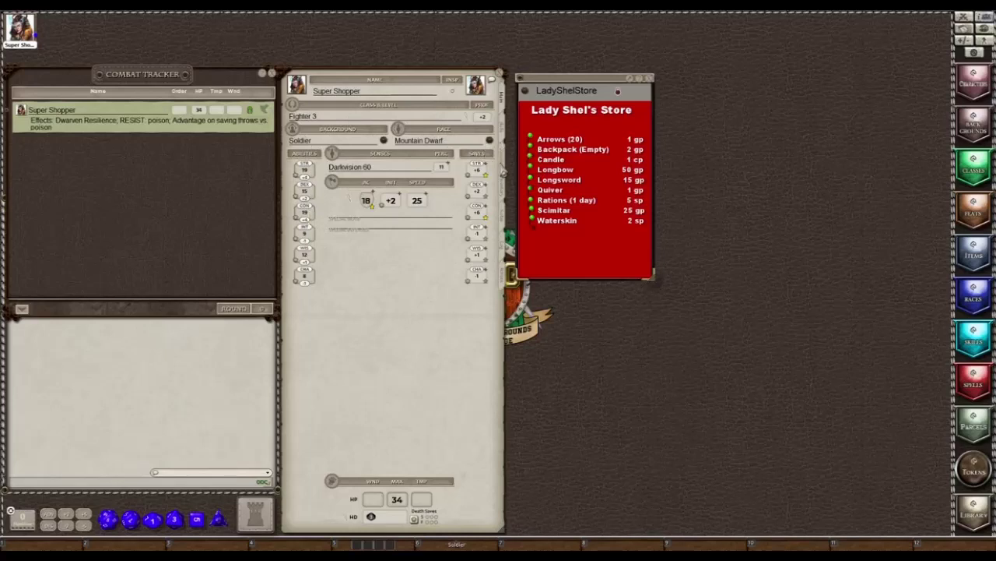
Review the character's skills, abilities and Dwarven Combat Training trait, then show the inventory page
click(506, 134)
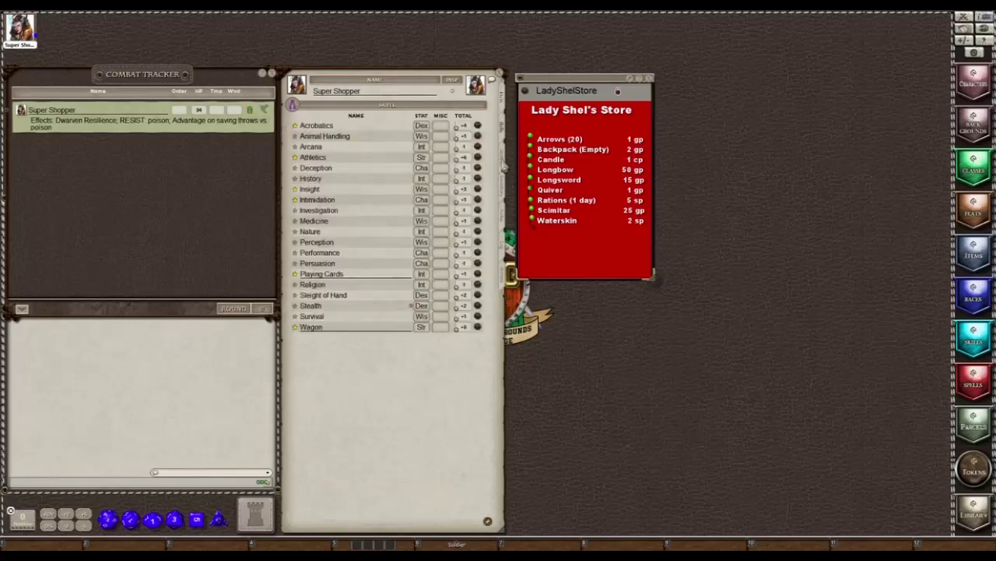
click(503, 164)
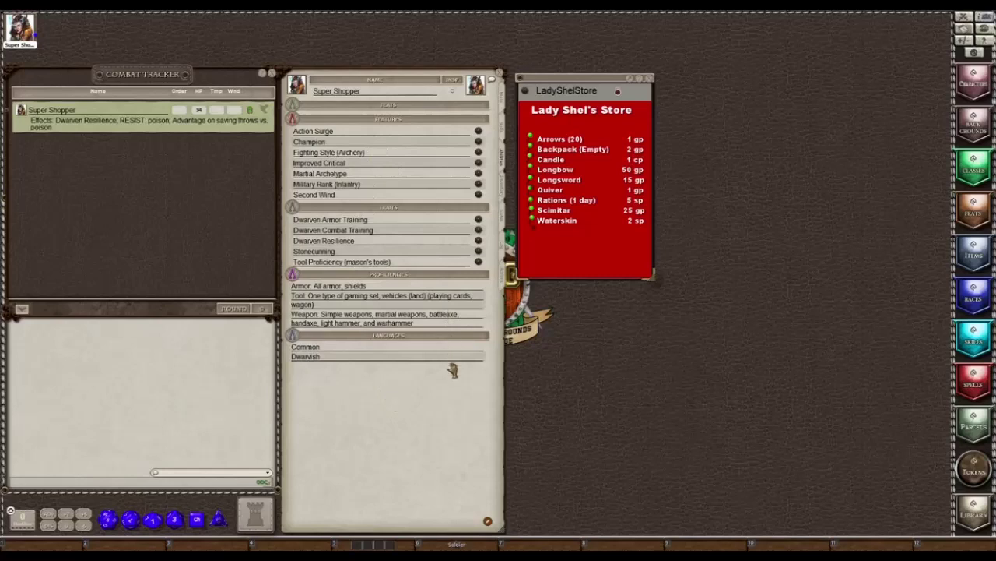
click(479, 232)
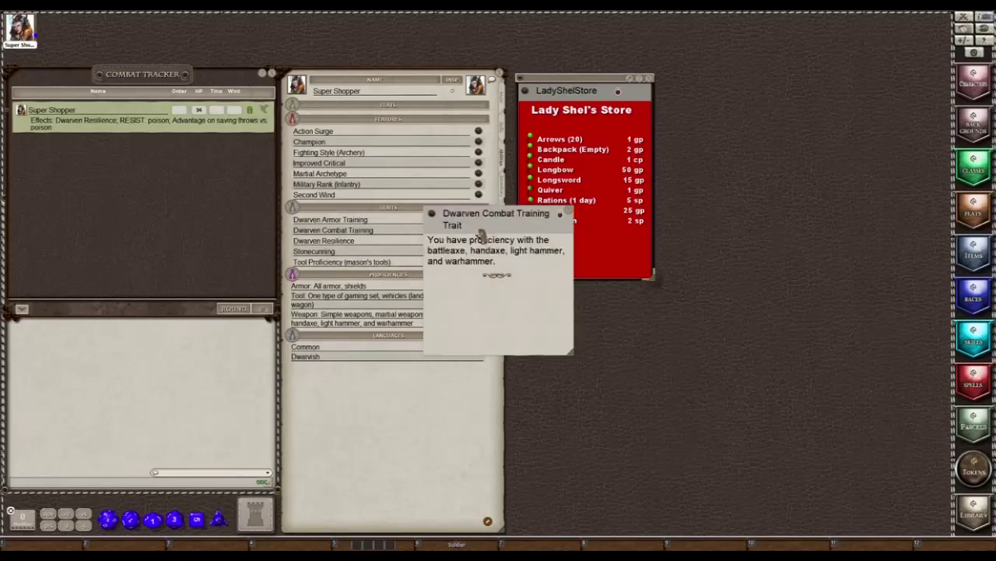
click(570, 214)
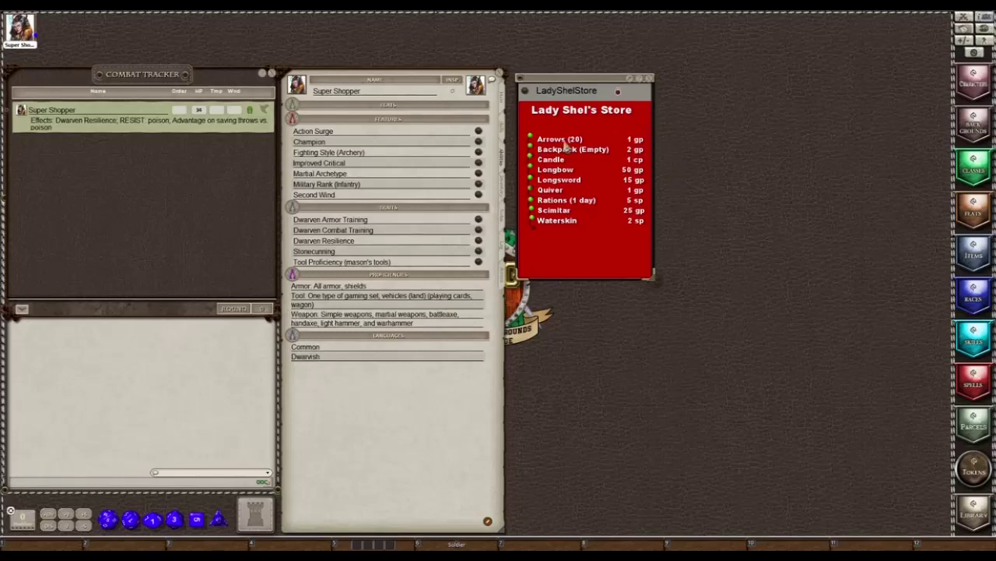
click(503, 192)
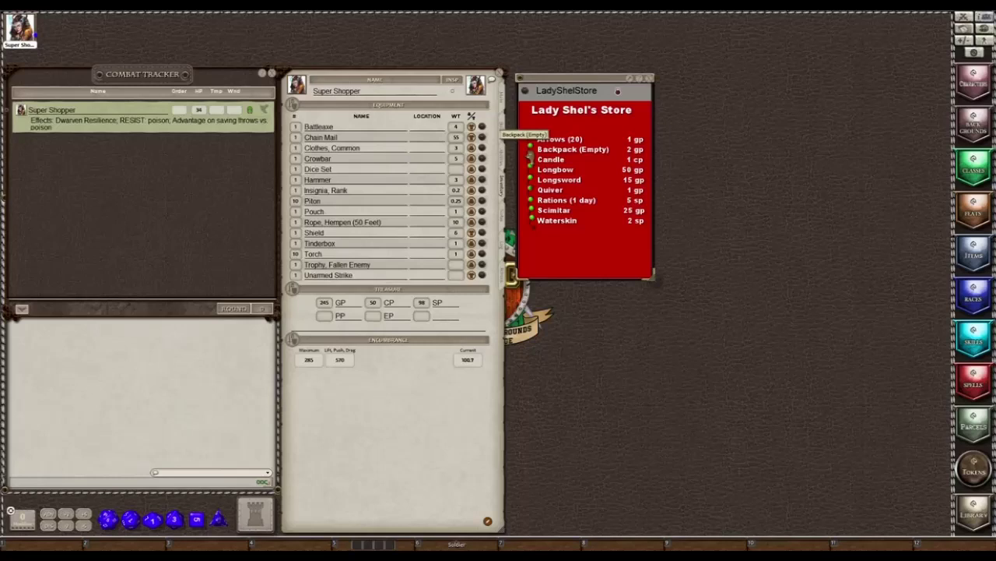
Set gold to 300 GP and buy the Backpack (Empty) into Super Shopper's inventory
click(530, 150)
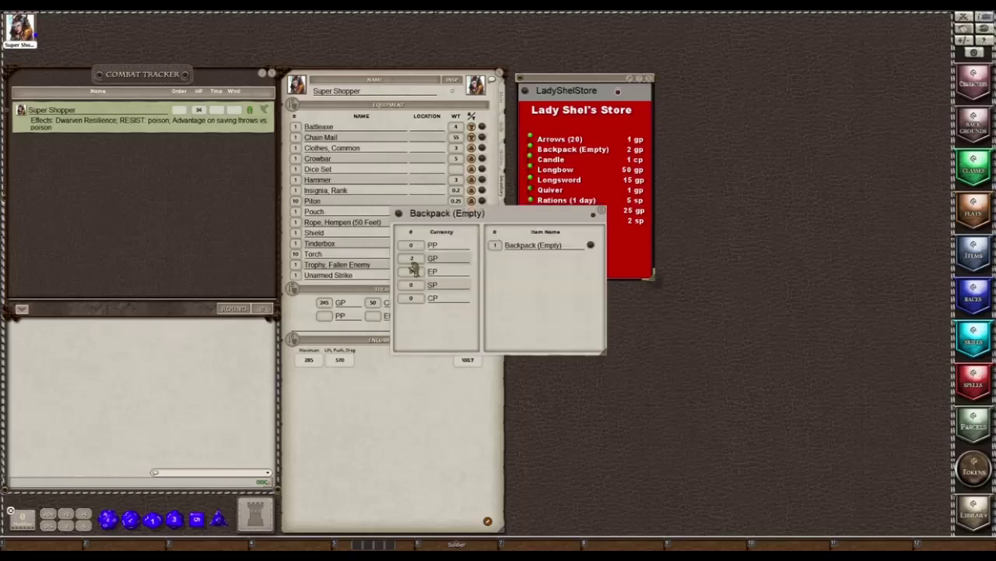
drag(499, 214, 687, 277)
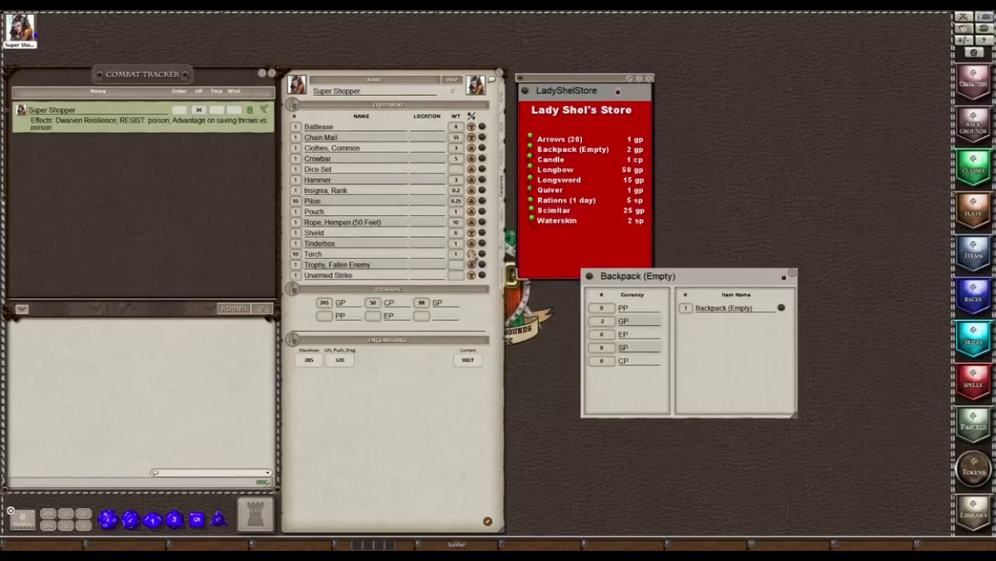
click(329, 303)
text(300)
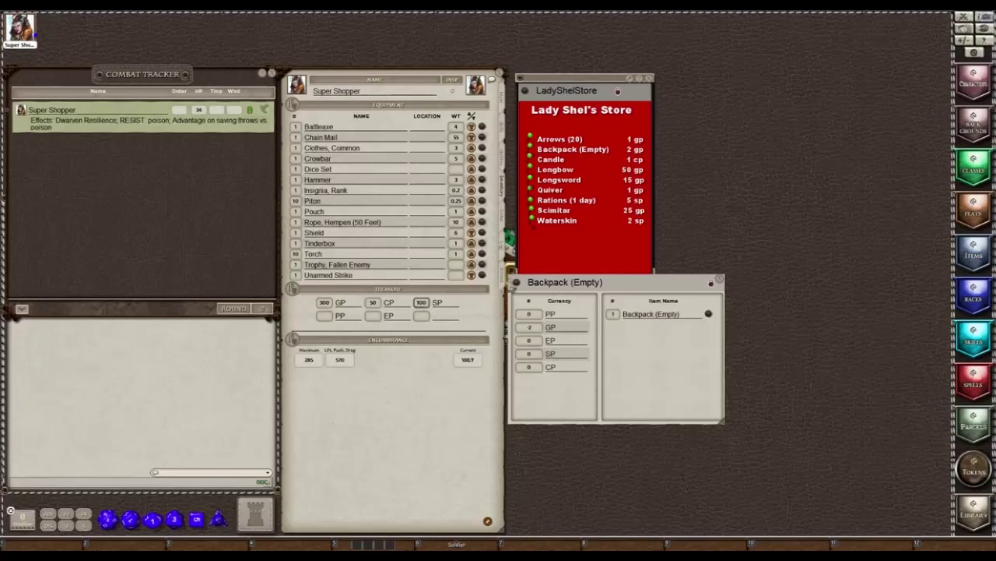
drag(333, 173, 345, 178)
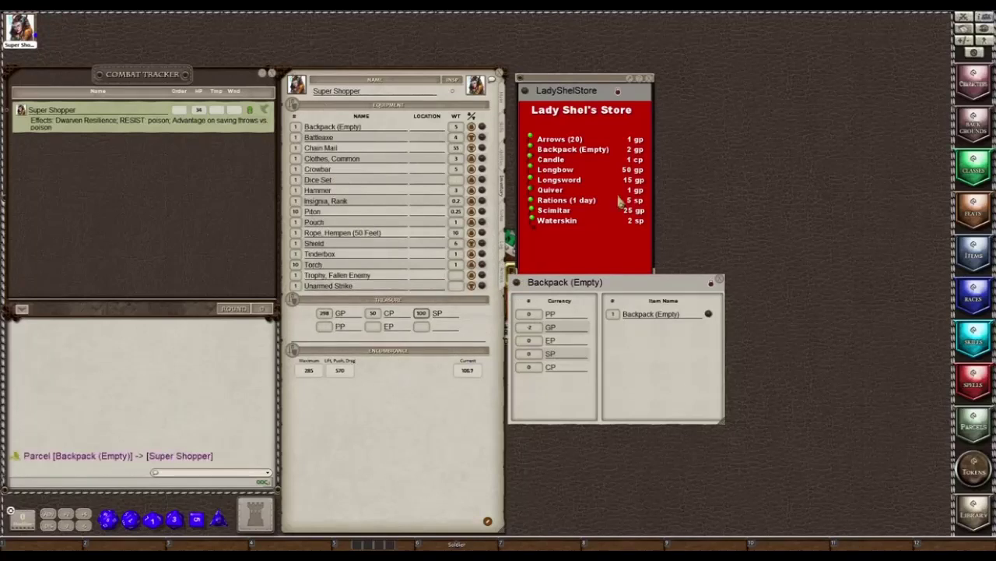
click(723, 283)
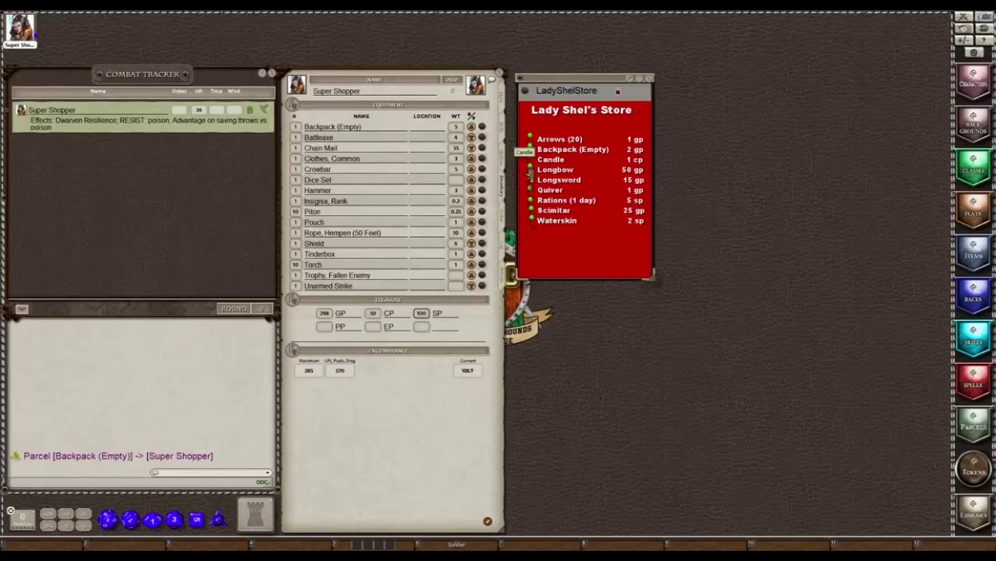
Check the Candle item and buy the Longbow into Super Shopper's inventory
click(529, 167)
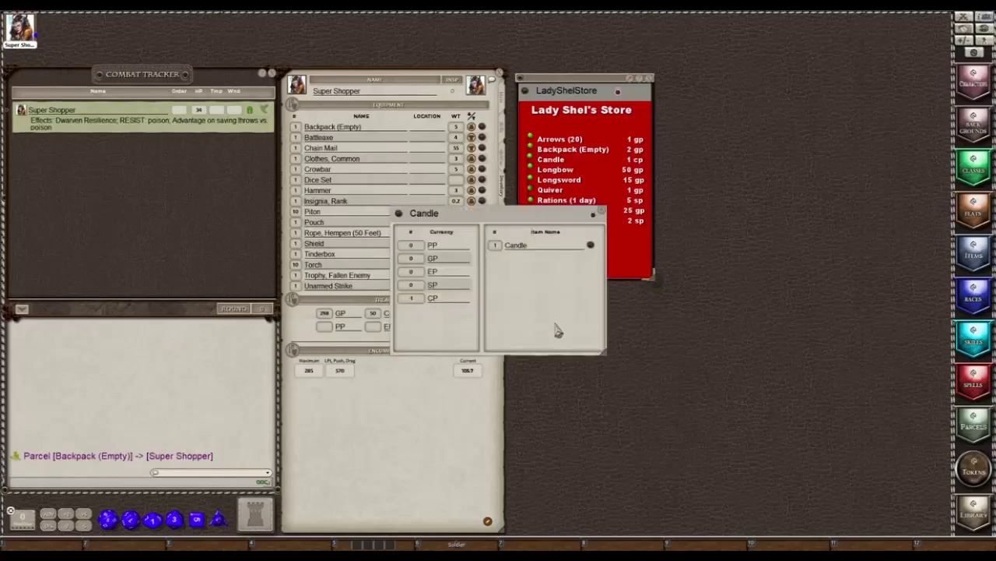
click(593, 213)
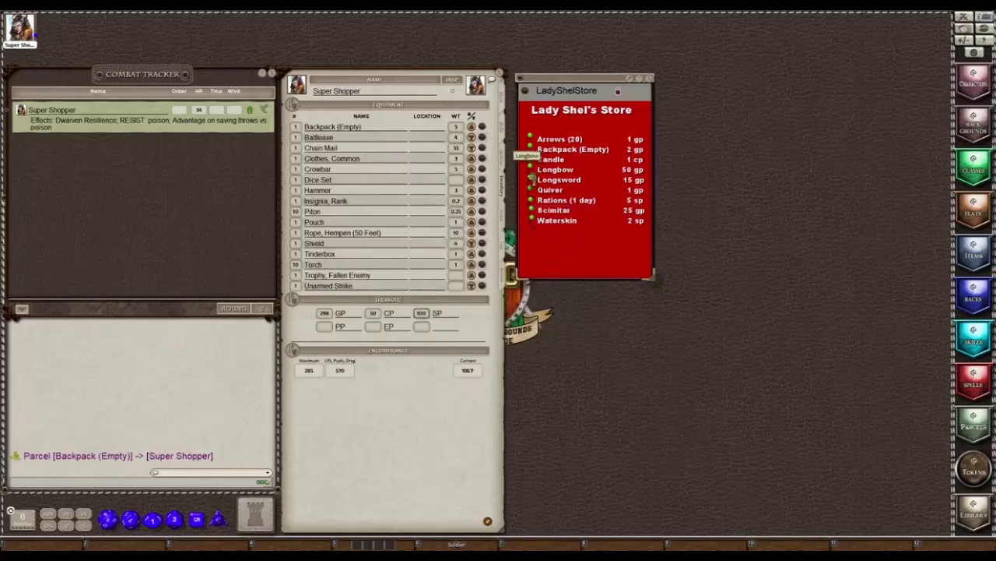
click(530, 170)
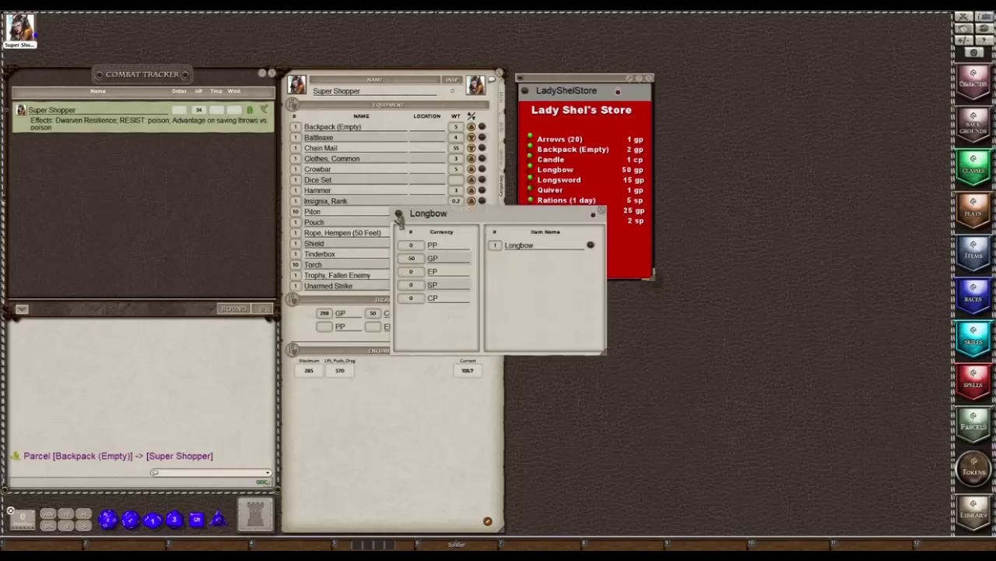
drag(399, 220, 342, 186)
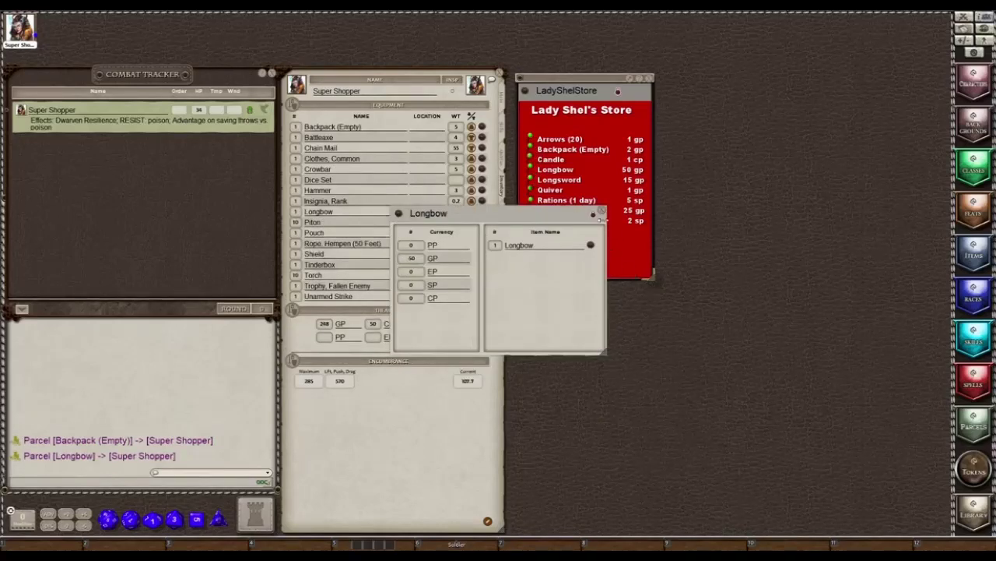
click(600, 215)
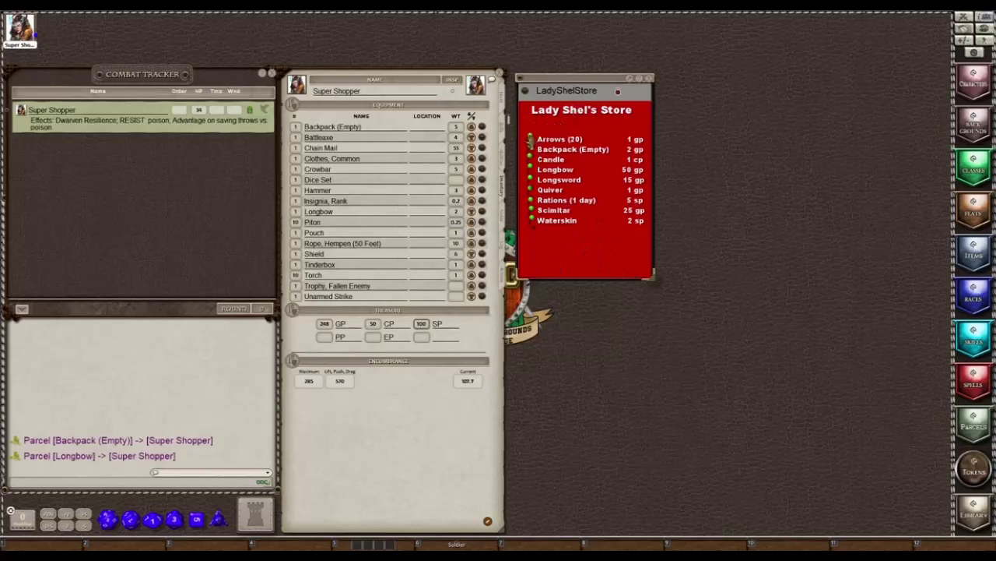
Buy Arrows (20) and one Quiver into the inventory, leaving 246 GP
click(530, 140)
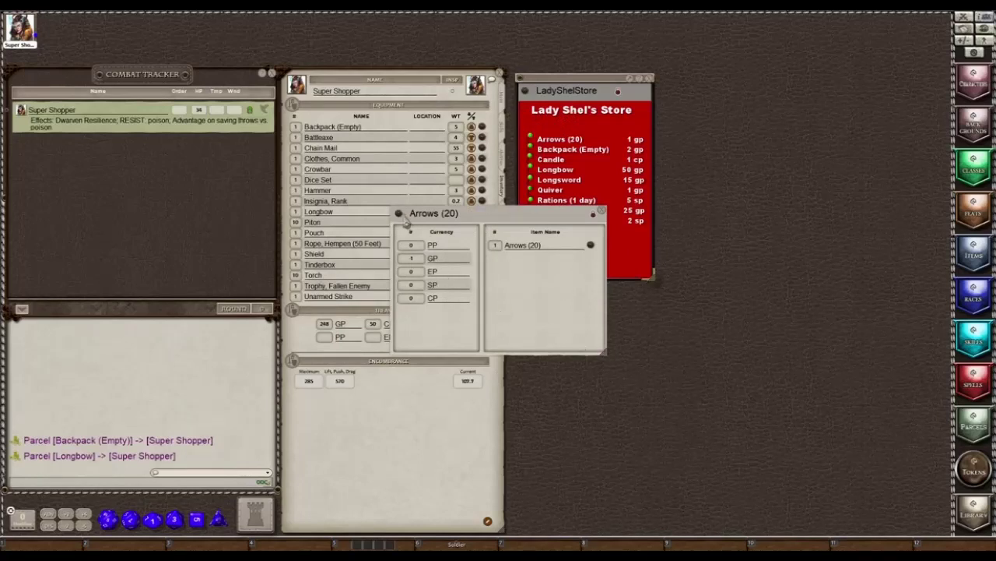
drag(398, 214, 343, 194)
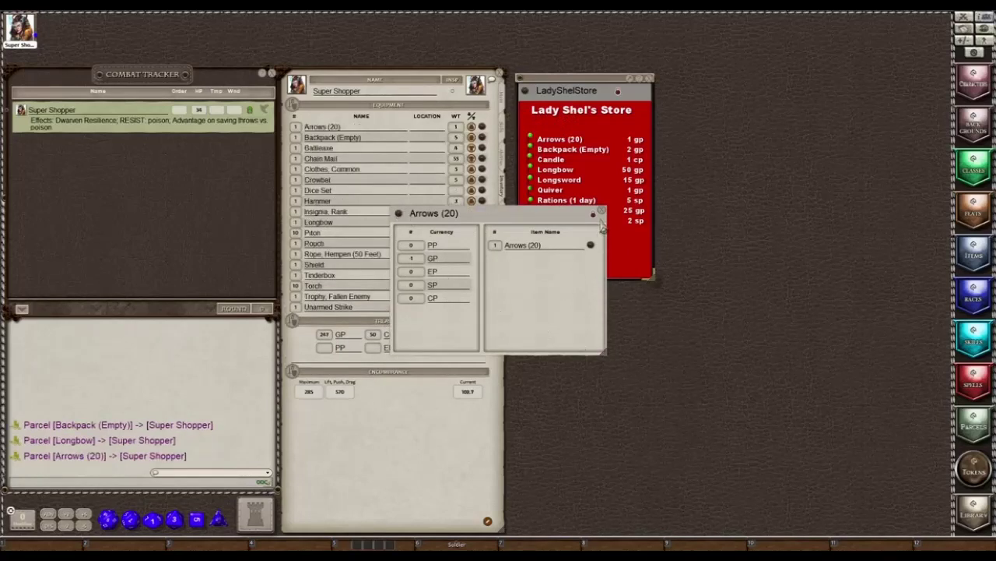
click(600, 213)
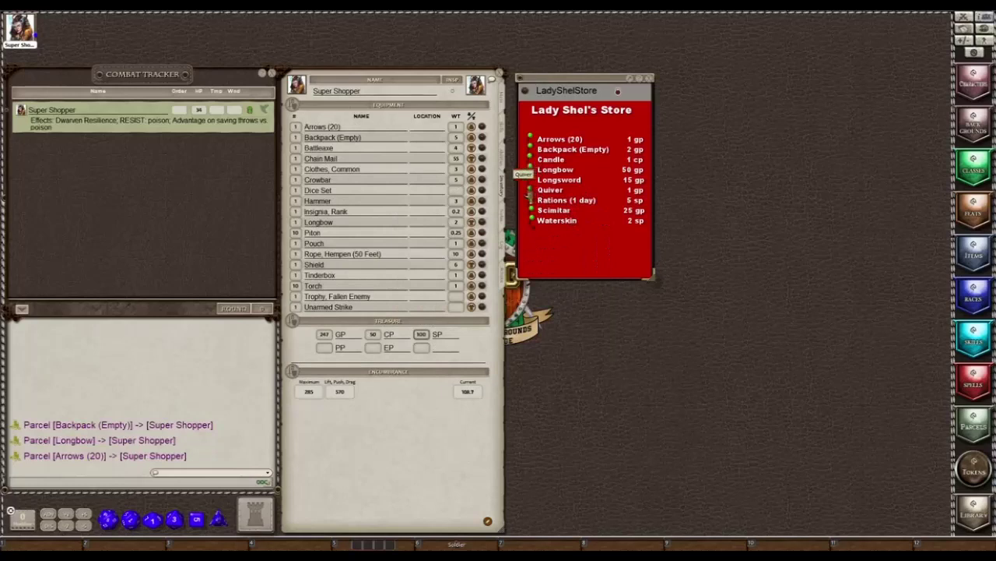
click(530, 190)
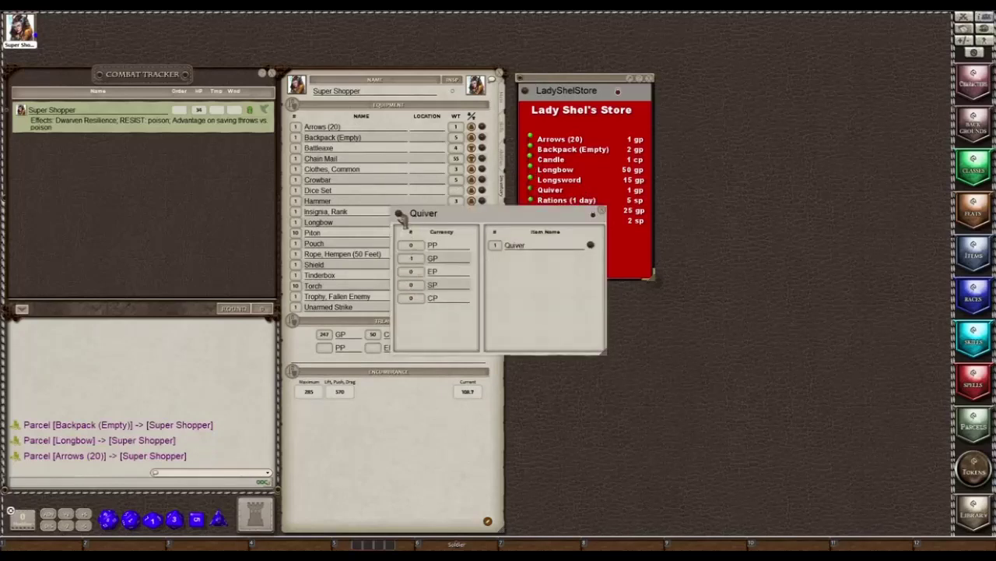
drag(398, 215, 371, 184)
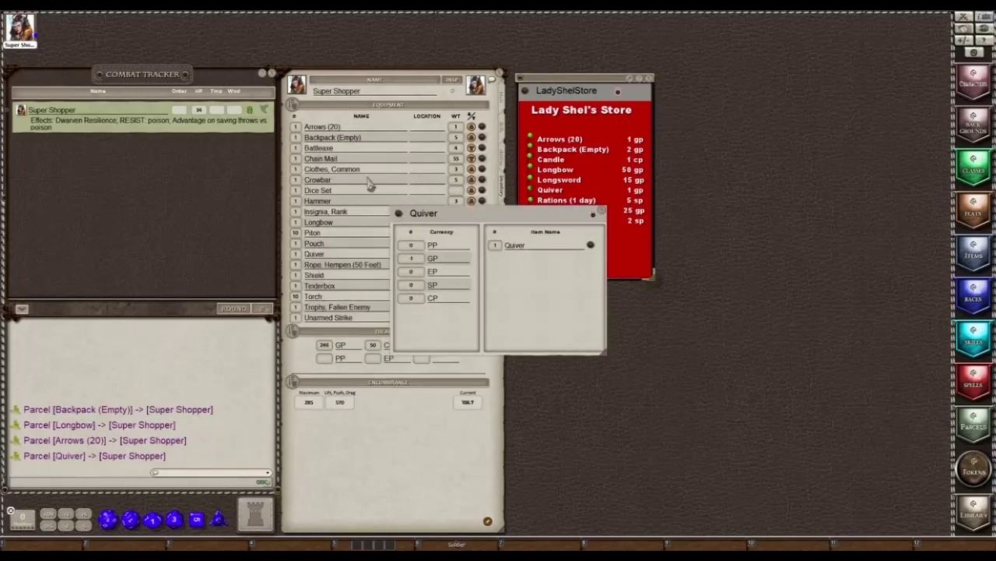
click(532, 190)
click(595, 214)
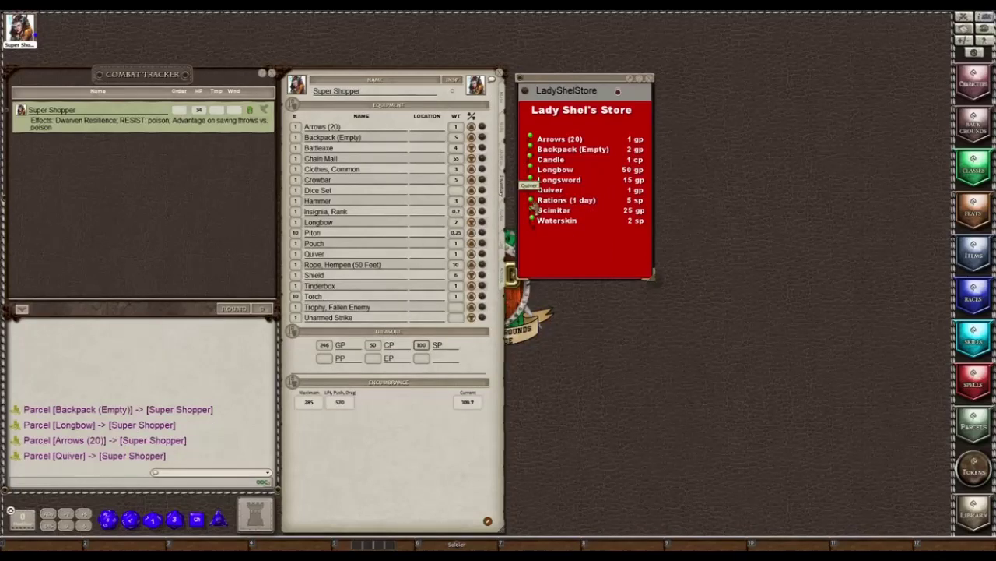
click(533, 200)
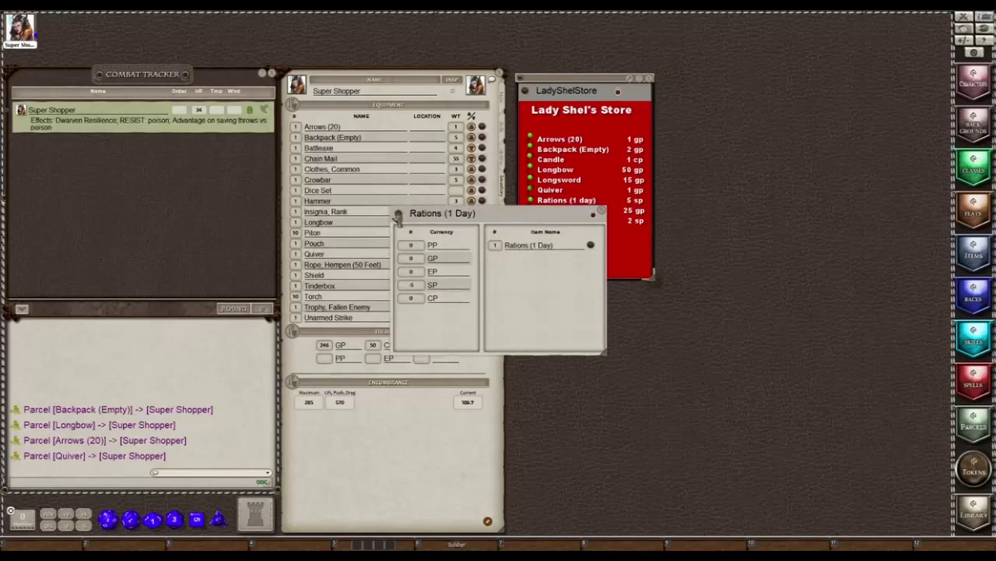
Buy five Rations (1 Day) and a Waterskin, skipping the Scimitar, leaving 73 SP
drag(398, 215, 374, 181)
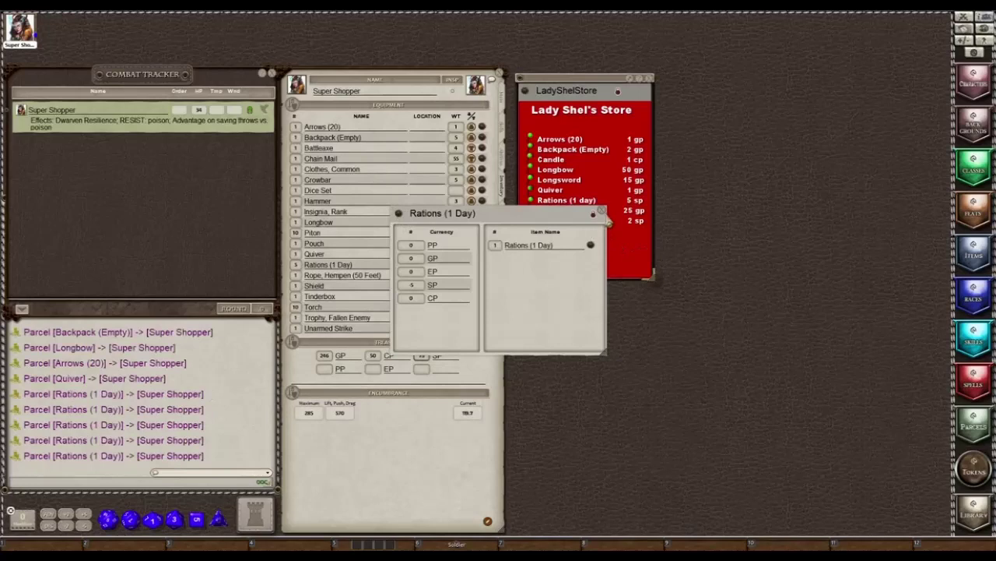
click(604, 212)
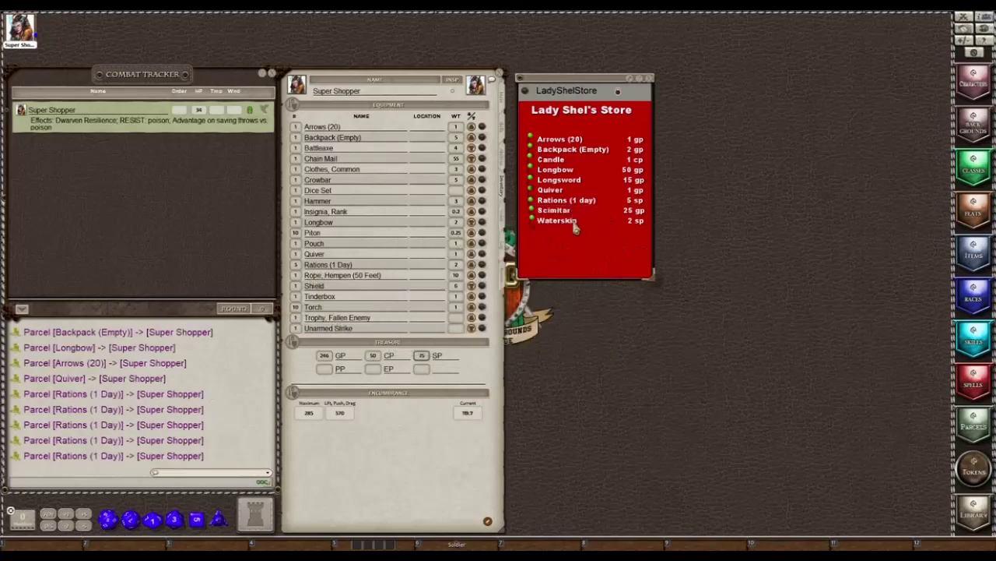
click(533, 227)
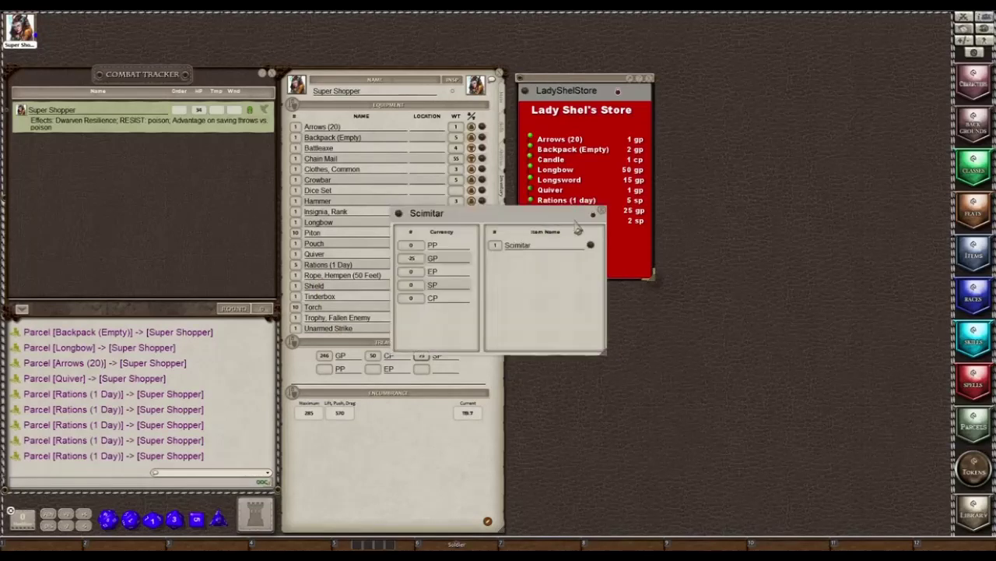
key(Escape)
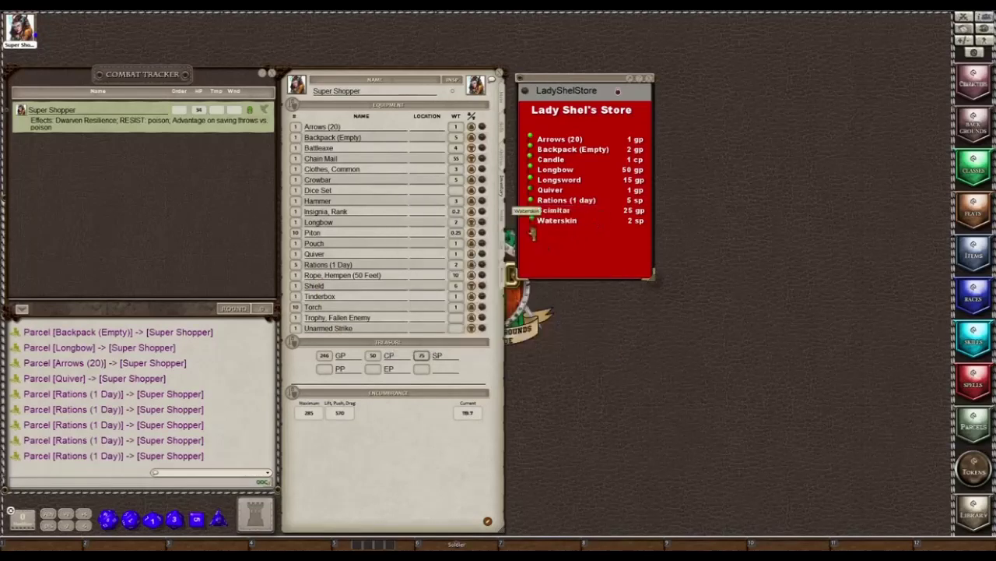
click(531, 222)
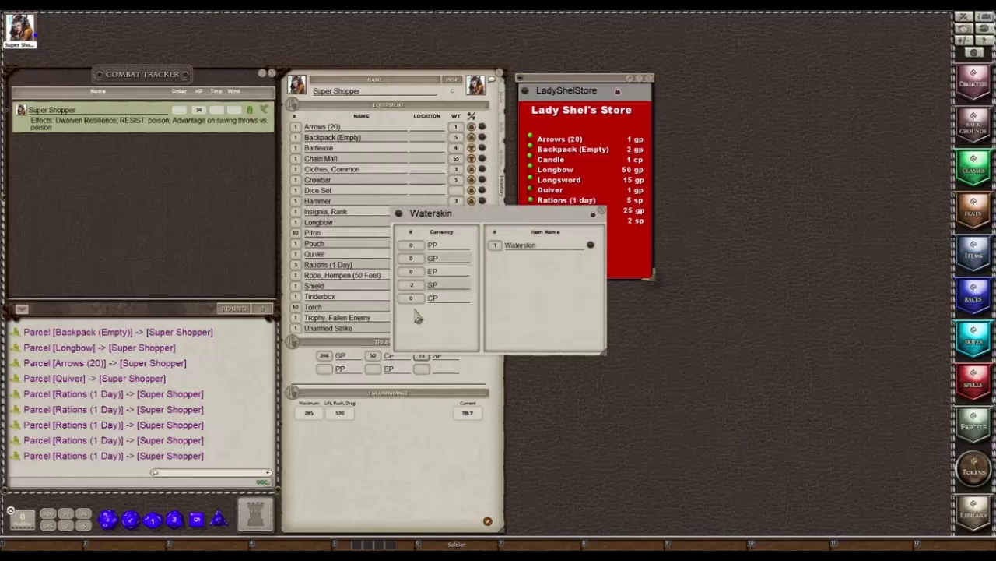
click(399, 215)
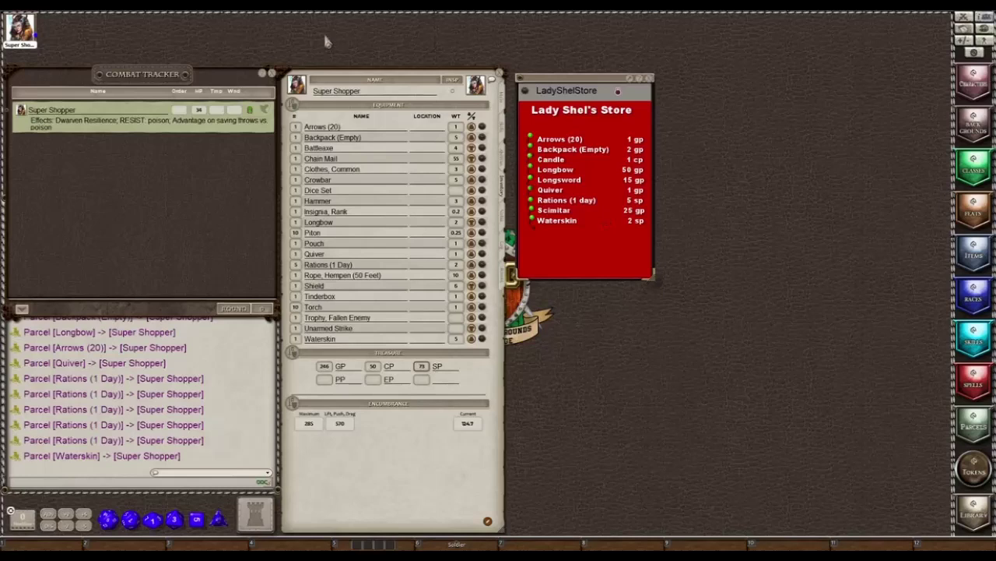
Close the store, then set Longbow ammo to 20 and Rations uses to 5 on the actions page
click(650, 81)
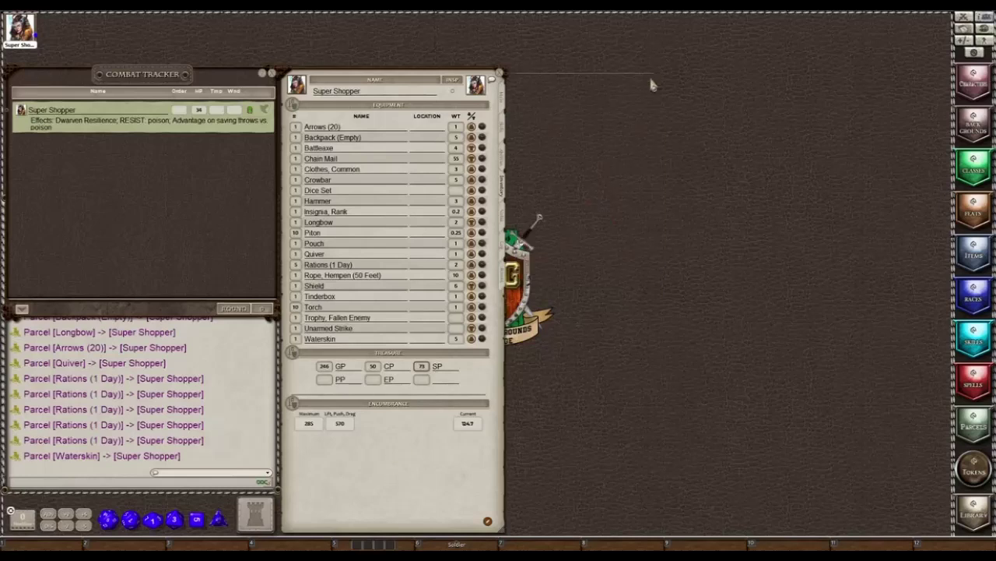
click(502, 285)
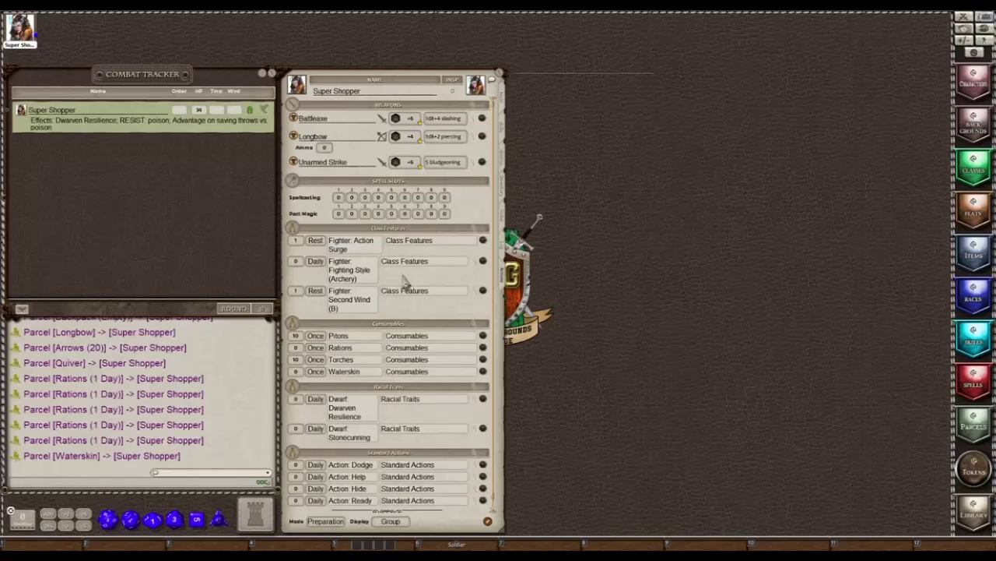
click(325, 148)
text(20)
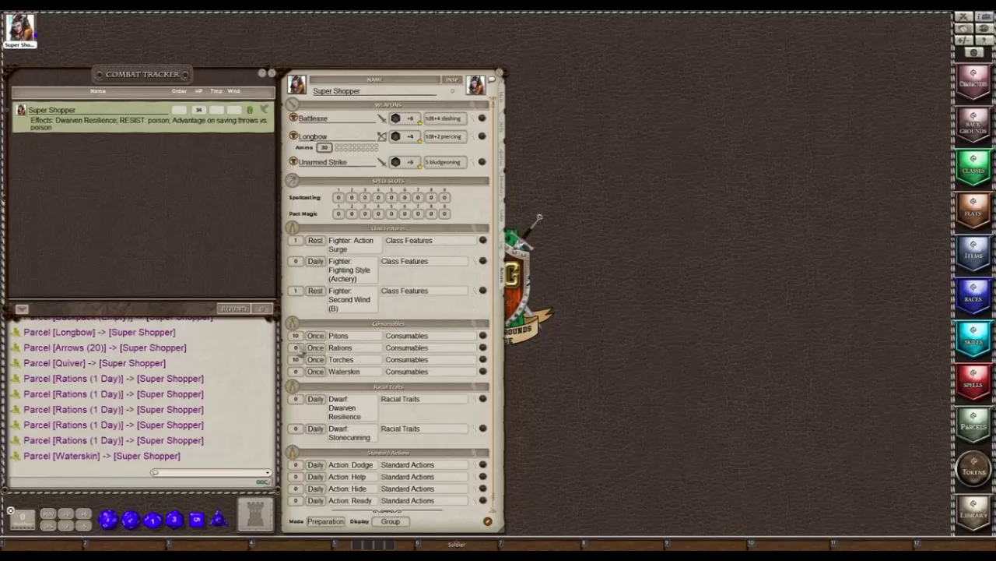
click(296, 348)
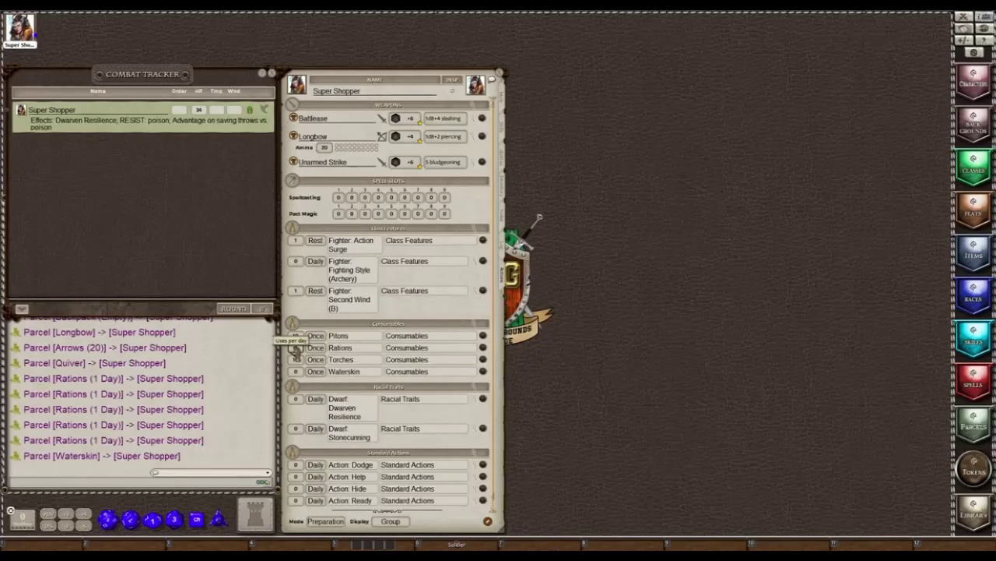
text(5)
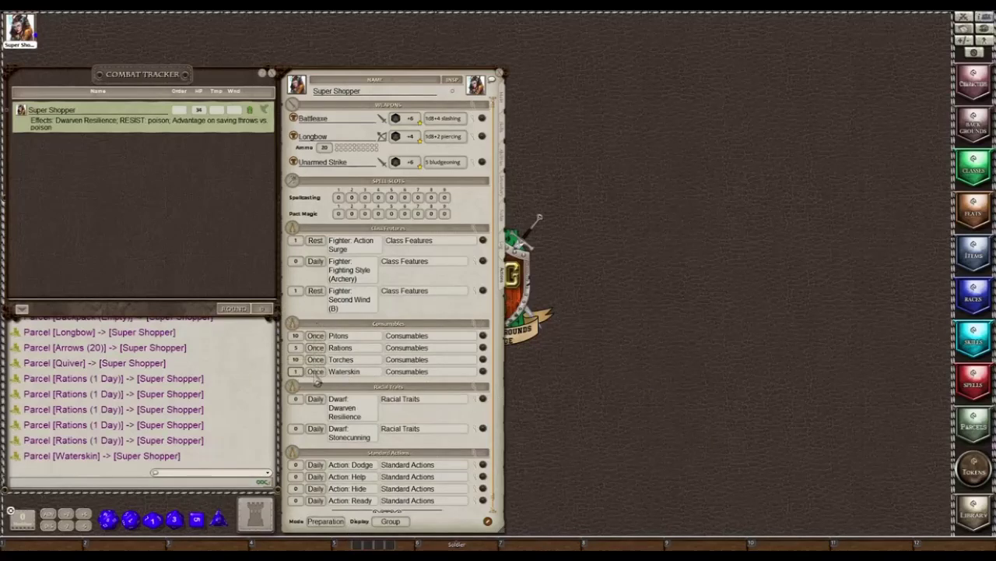
Switch the actions list to Combat mode with the Actions display
click(328, 523)
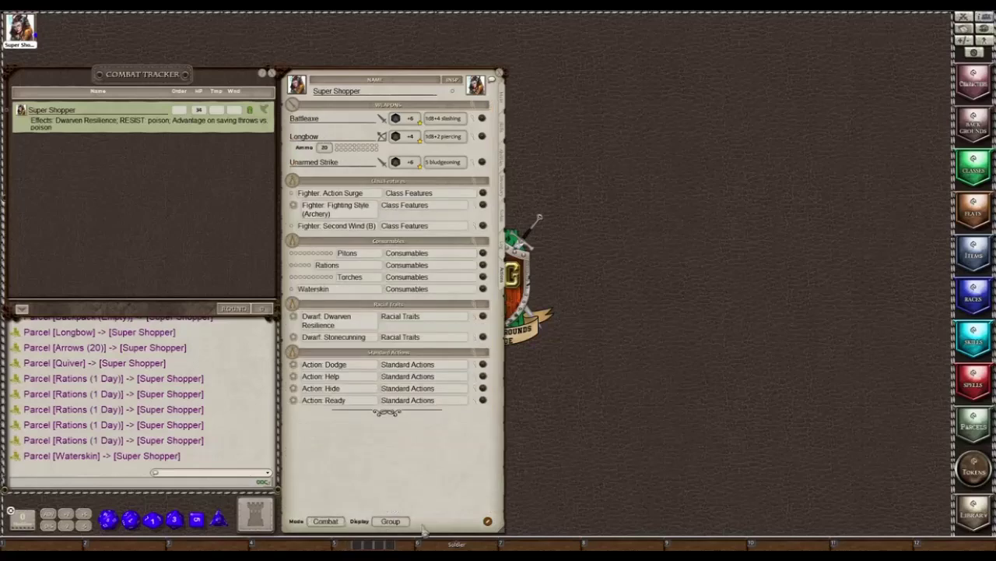
click(392, 520)
click(401, 522)
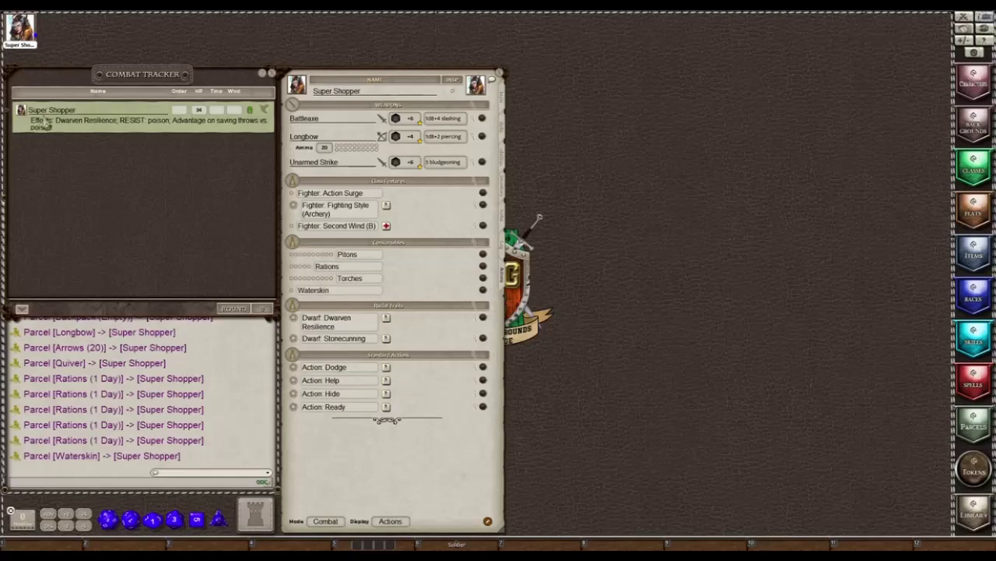
Return Super Shopper's sheet to its main page showing Fighter 3, Mountain Dwarf and 34 HP
click(502, 100)
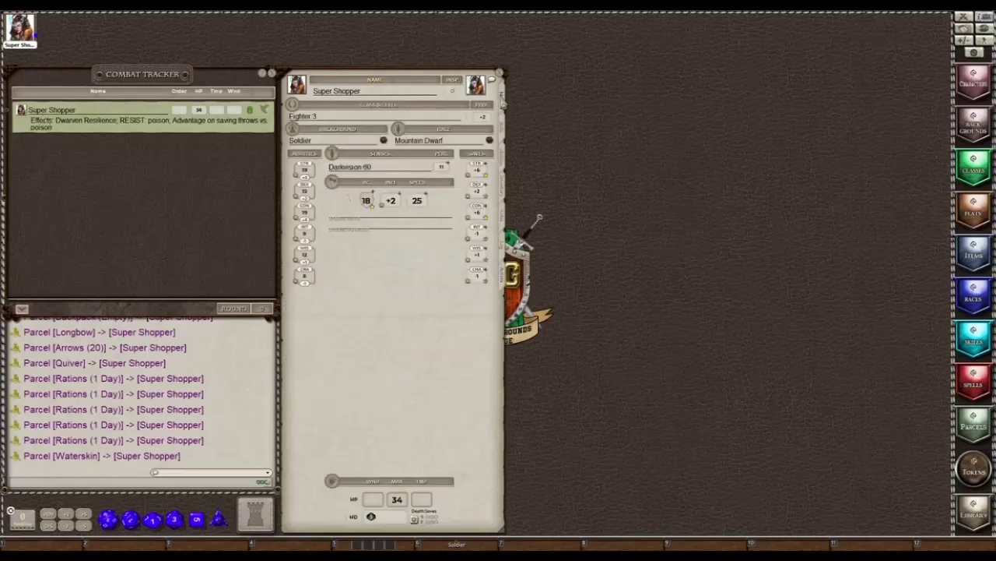